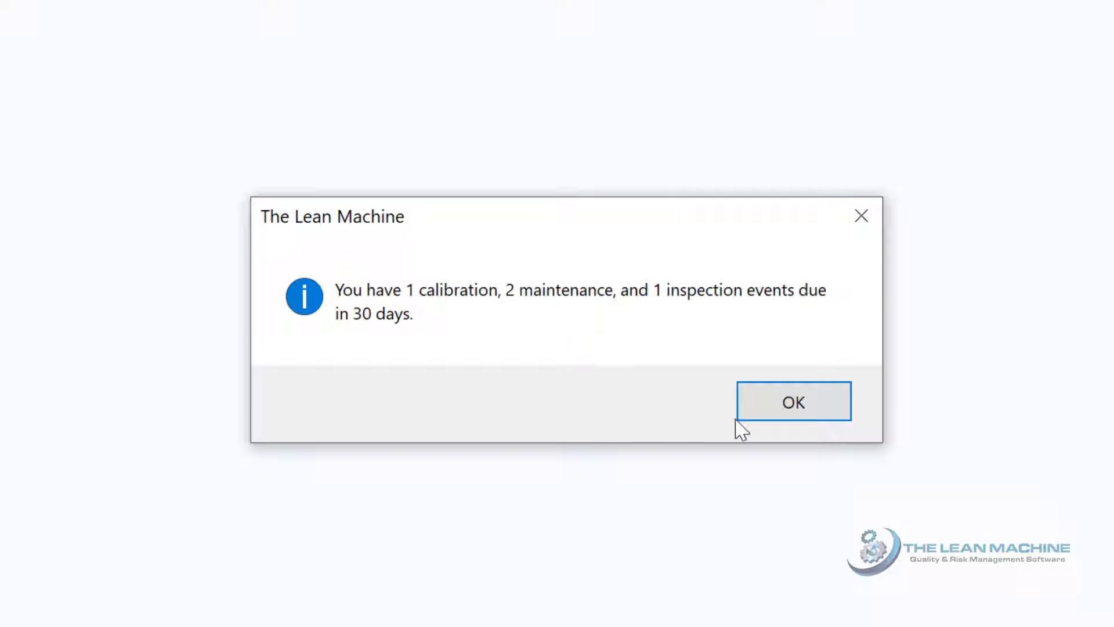
Dismiss the notice about upcoming events and filter the dashboard to the Equipment category.
{"action": "left_click", "coordinate": [774, 422]}
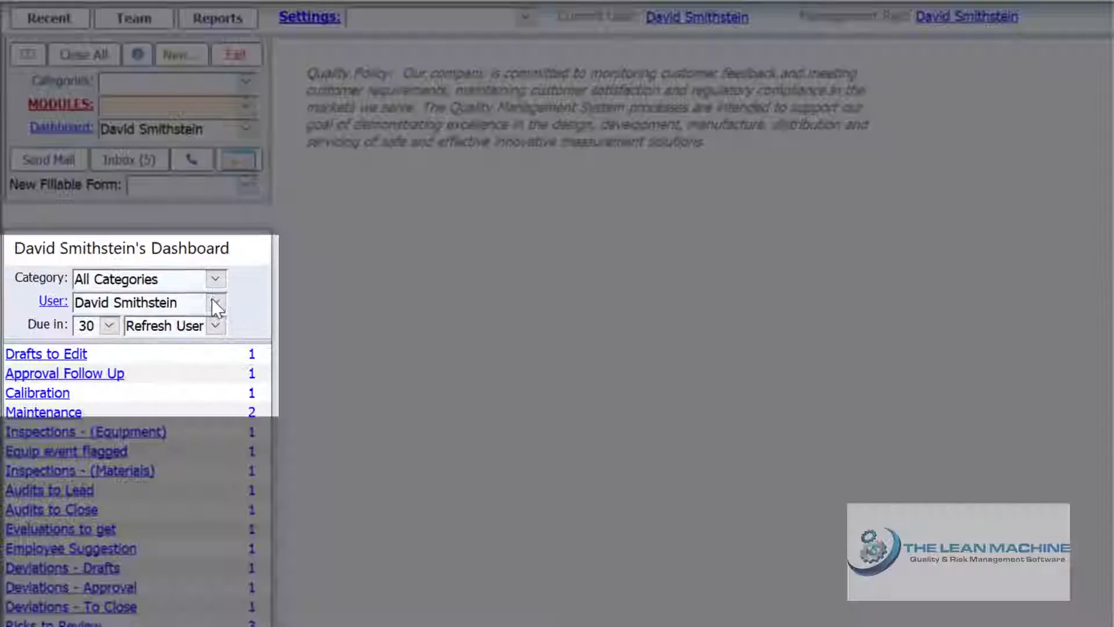
{"action": "left_click", "coordinate": [215, 279]}
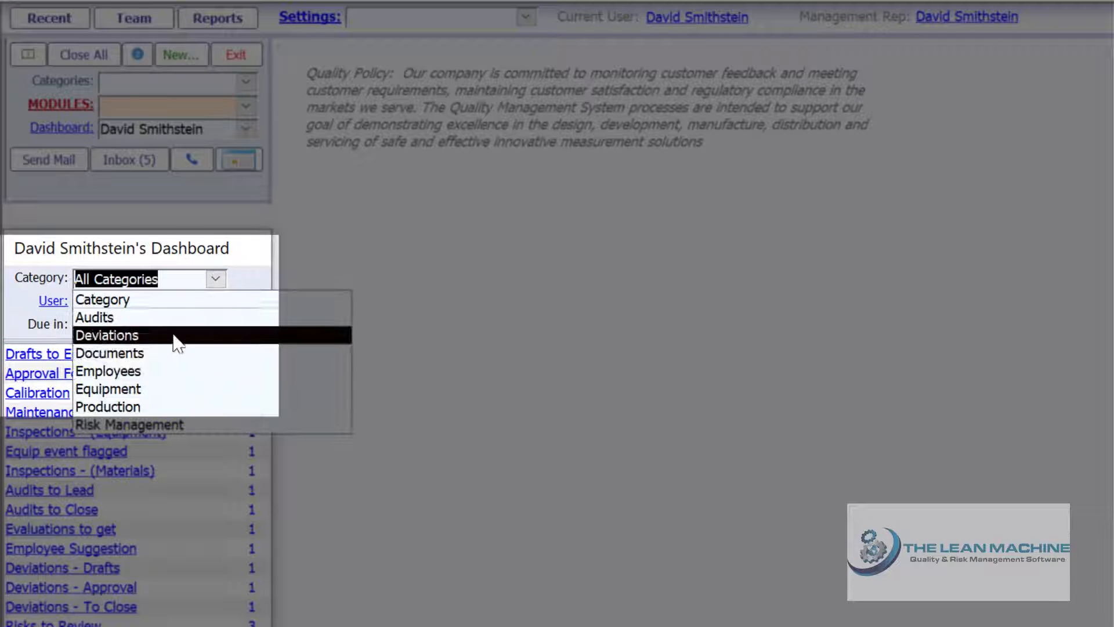
{"action": "left_click", "coordinate": [151, 389]}
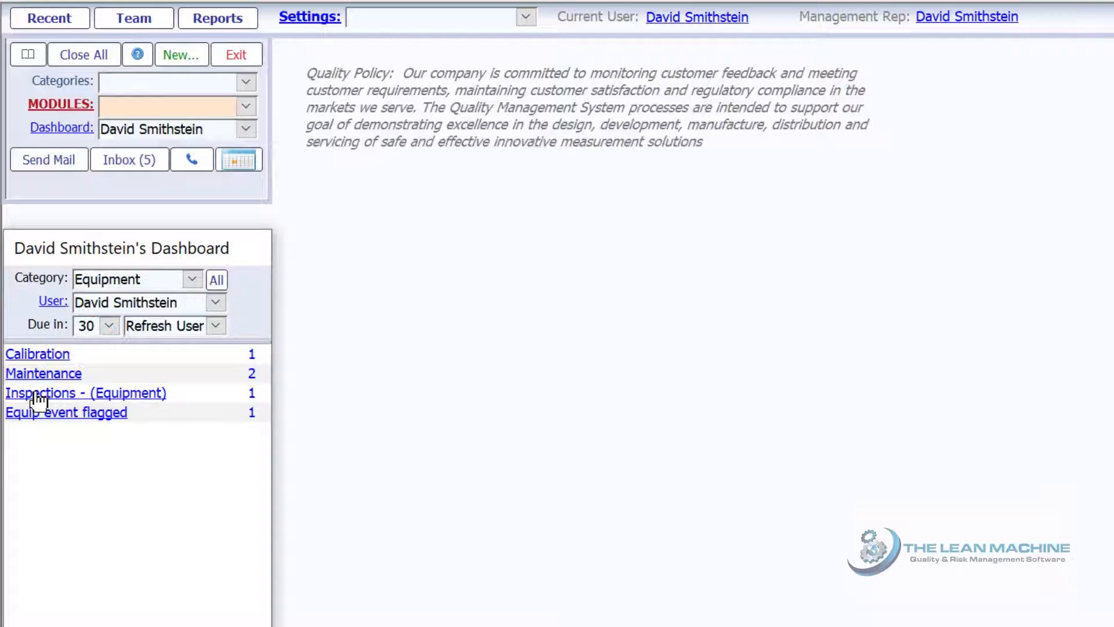
Open the equipment search from the dashboard's equipment inspections and view it by Equipment and again by Events.
{"action": "left_click", "coordinate": [38, 394]}
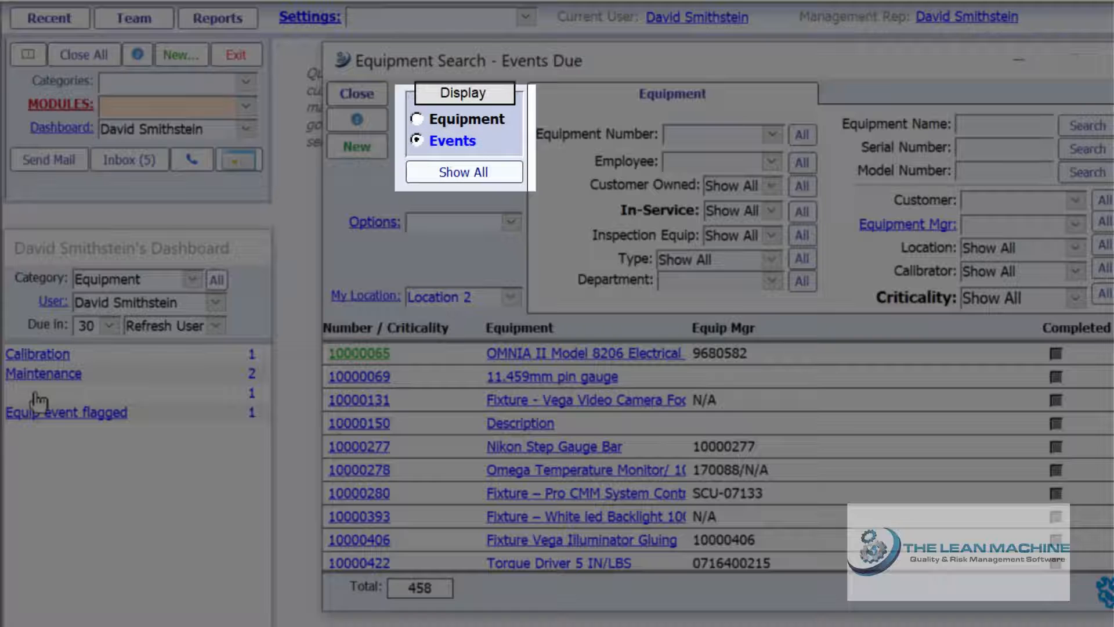
{"action": "left_click", "coordinate": [416, 120]}
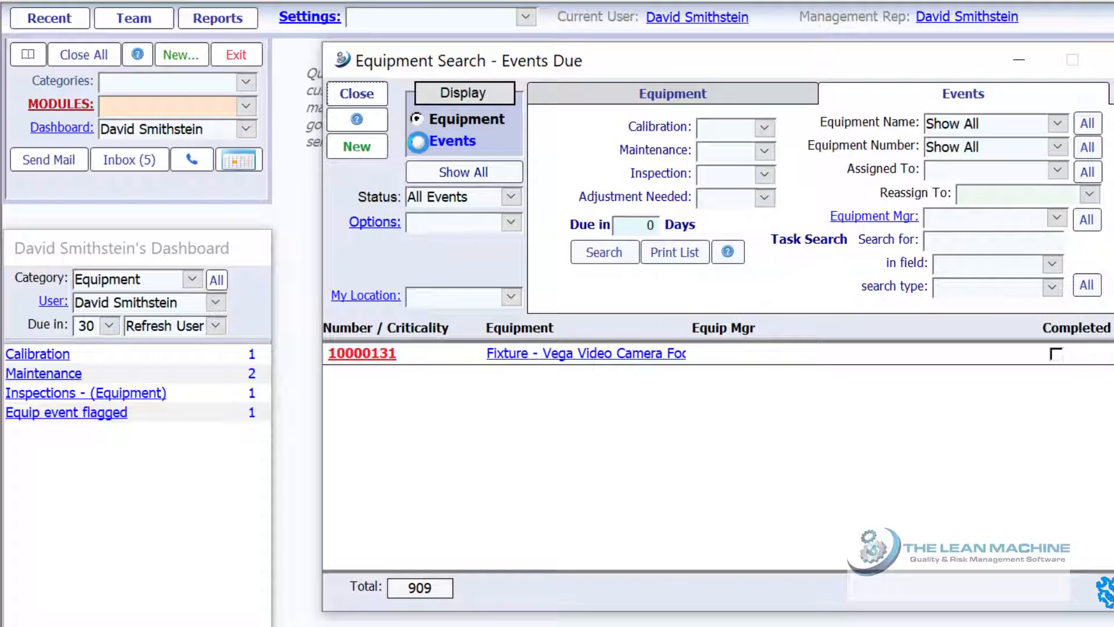
{"action": "left_click", "coordinate": [418, 141]}
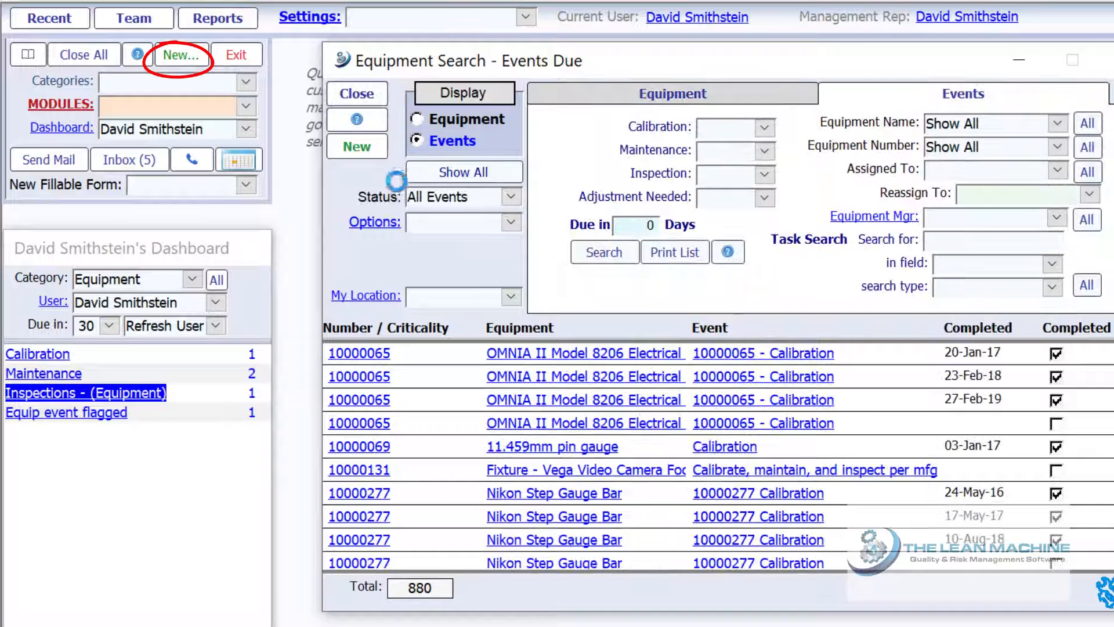
List the maintenance events due and open the requirements of the Fixture - Vega Video Camera Focusing equipment record.
{"action": "left_click", "coordinate": [54, 375]}
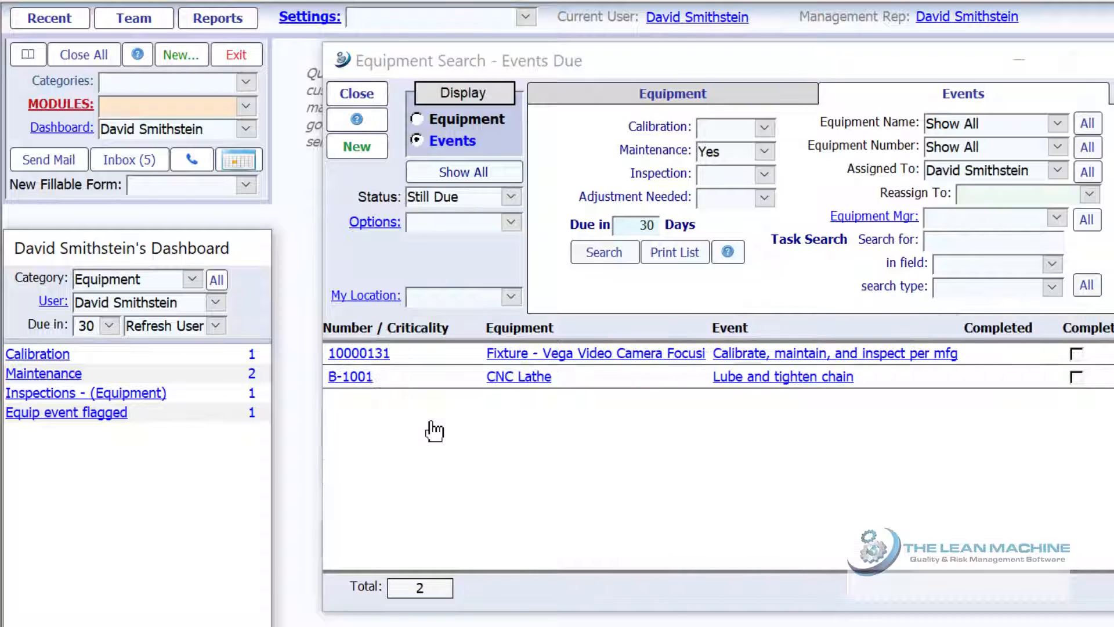
{"action": "left_click", "coordinate": [539, 359]}
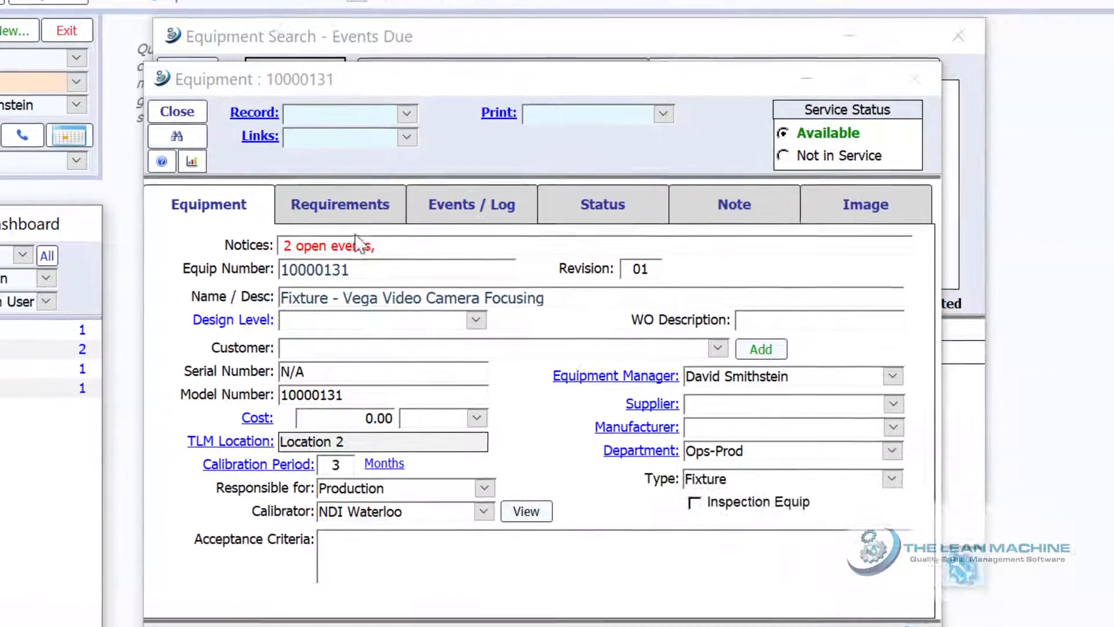
{"action": "left_click", "coordinate": [524, 235]}
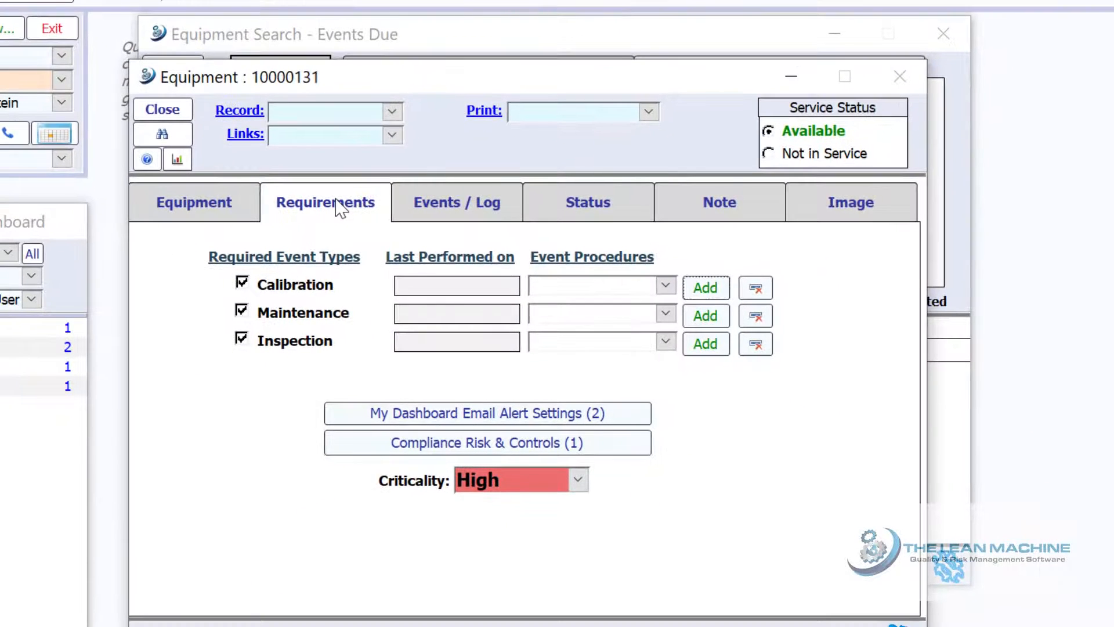
Add an Inspections - (Equipment) alert to the dashboard email alert settings and close the settings.
{"action": "left_click", "coordinate": [471, 414]}
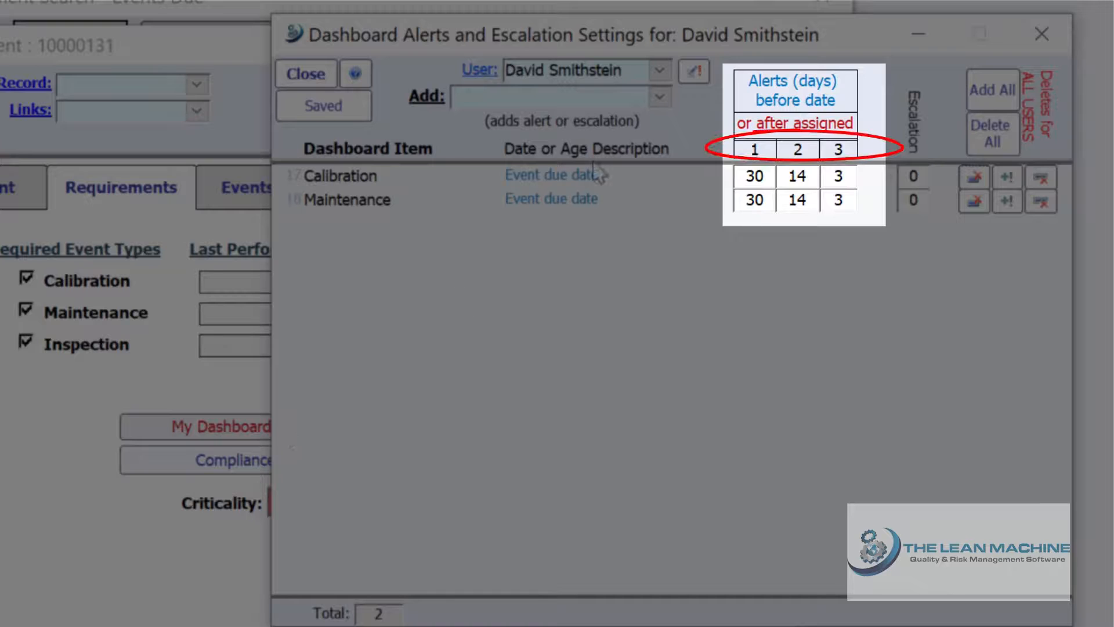
{"action": "left_click", "coordinate": [660, 97]}
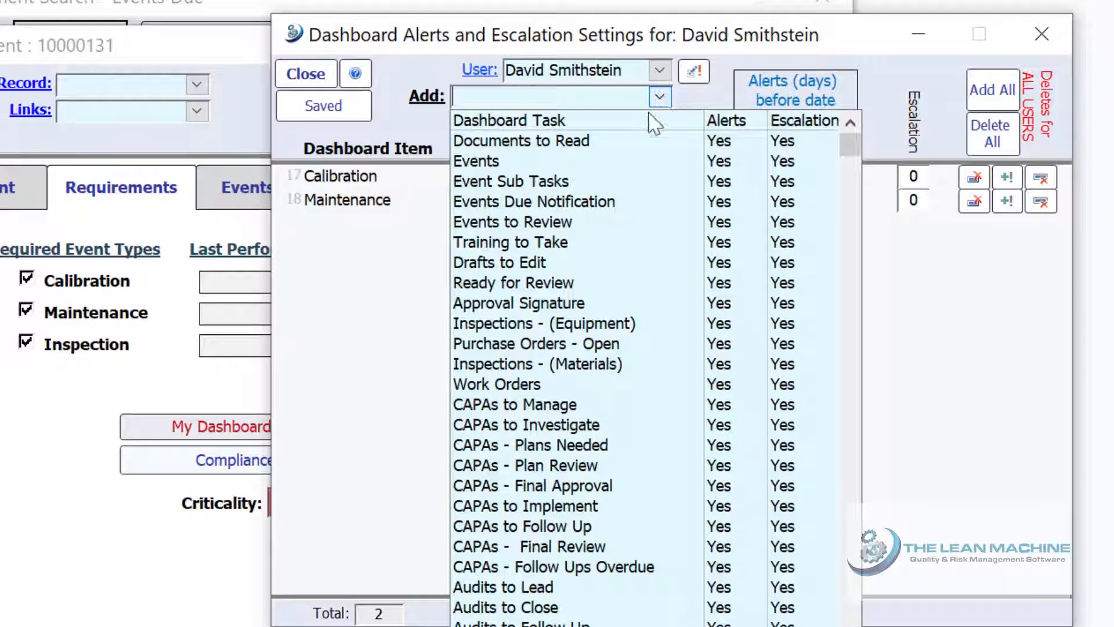
{"action": "left_click", "coordinate": [584, 324]}
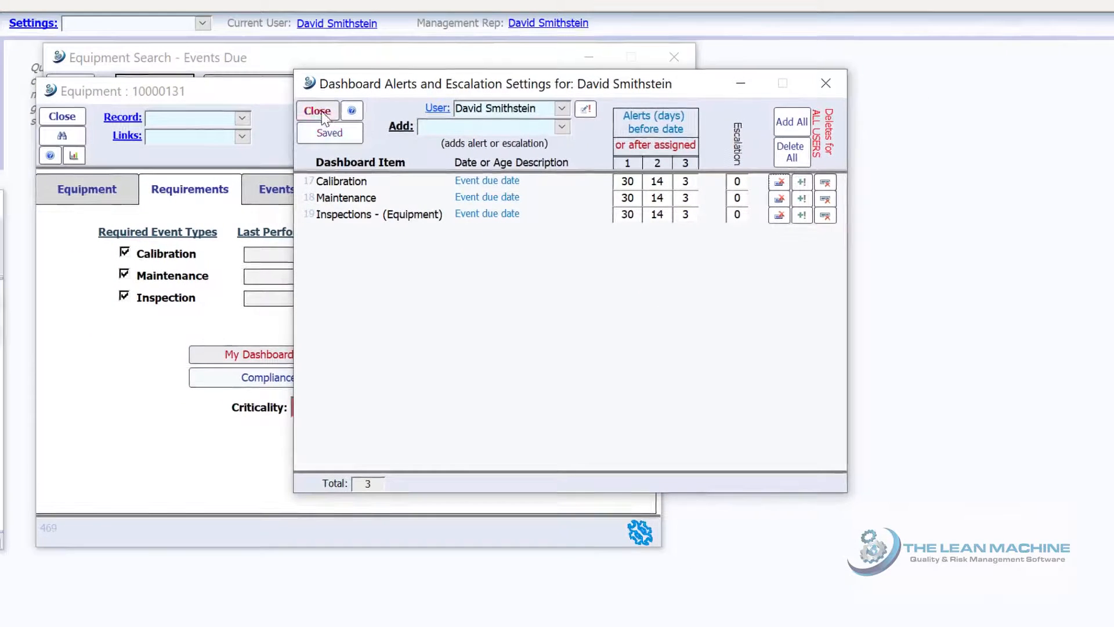
{"action": "left_click", "coordinate": [305, 74]}
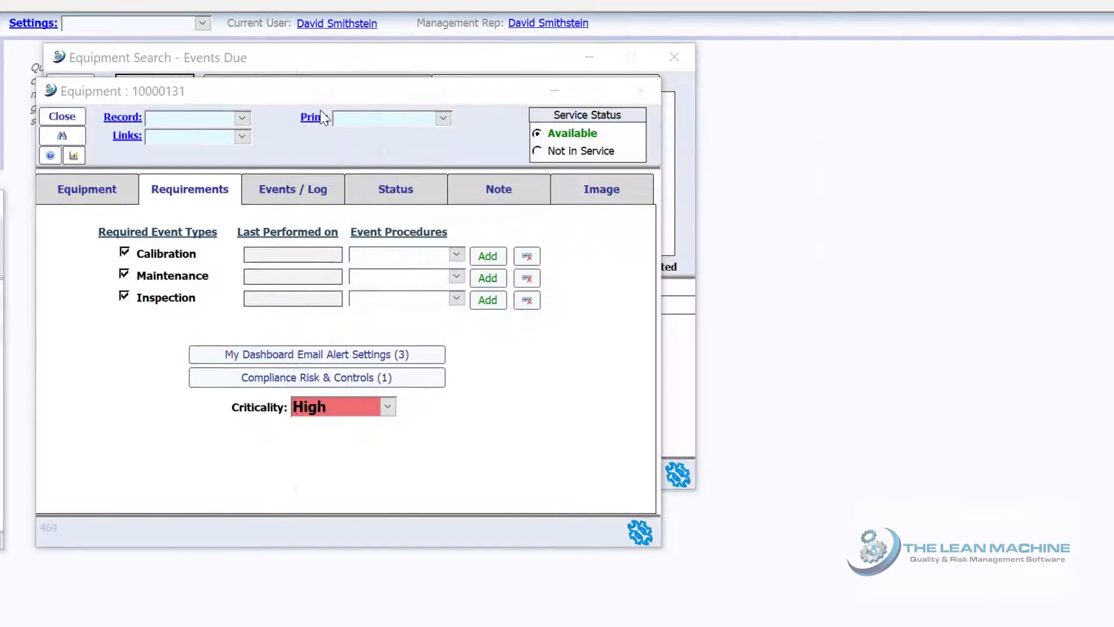
Examine the fixture's compliance risk details, including the before and after ratings, controls and review, and close the risk windows.
{"action": "left_click", "coordinate": [349, 382]}
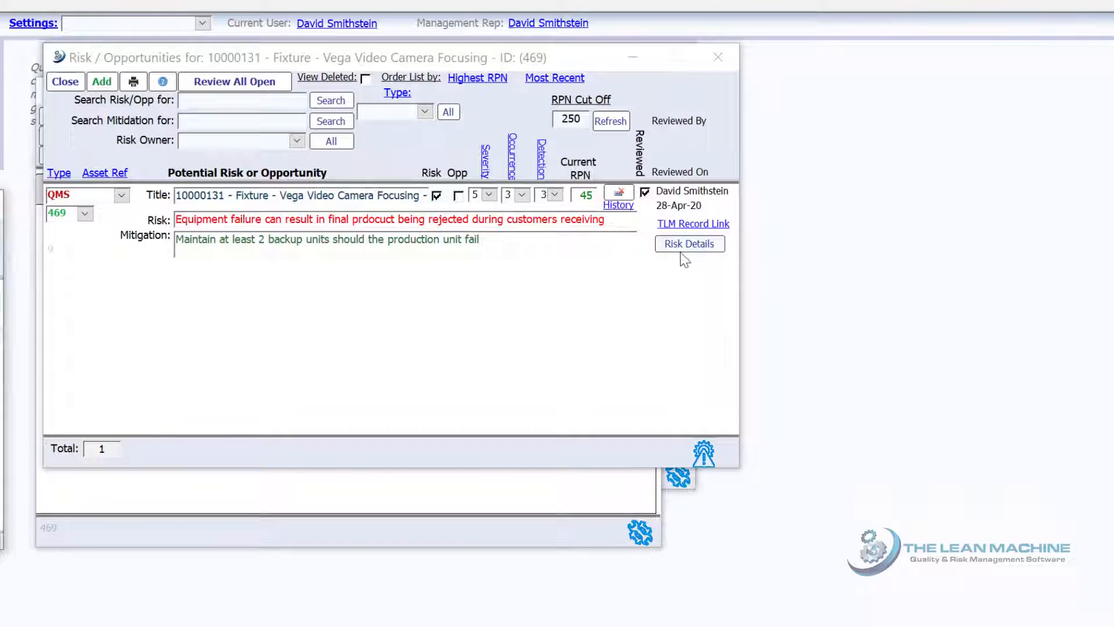
{"action": "left_click", "coordinate": [683, 243]}
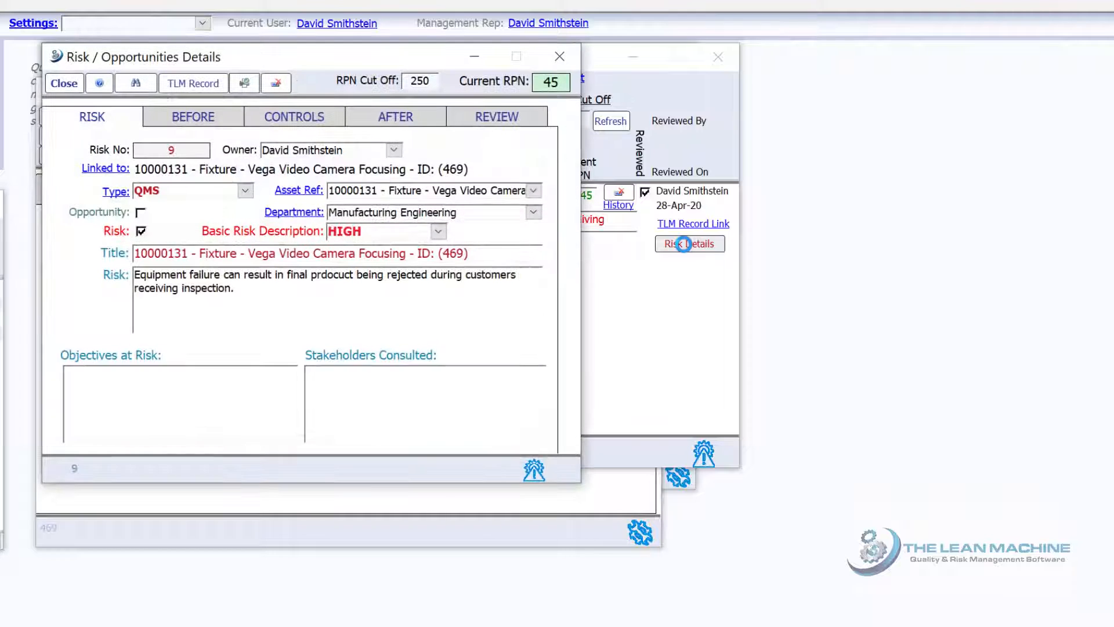
{"action": "left_click", "coordinate": [187, 123]}
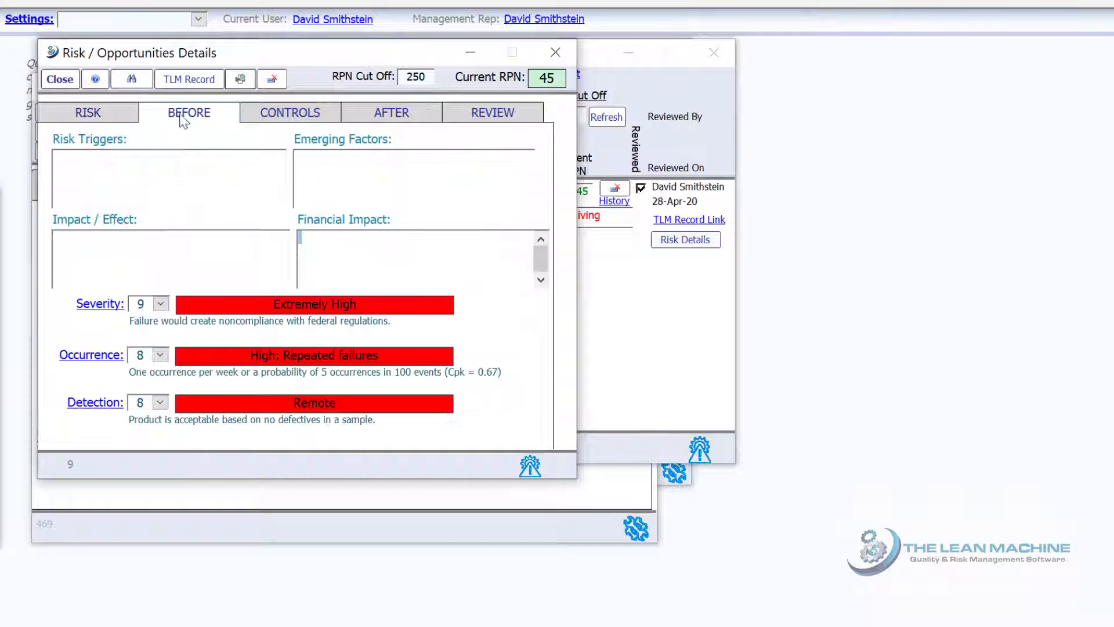
{"action": "left_click", "coordinate": [267, 120]}
{"action": "left_click", "coordinate": [380, 116]}
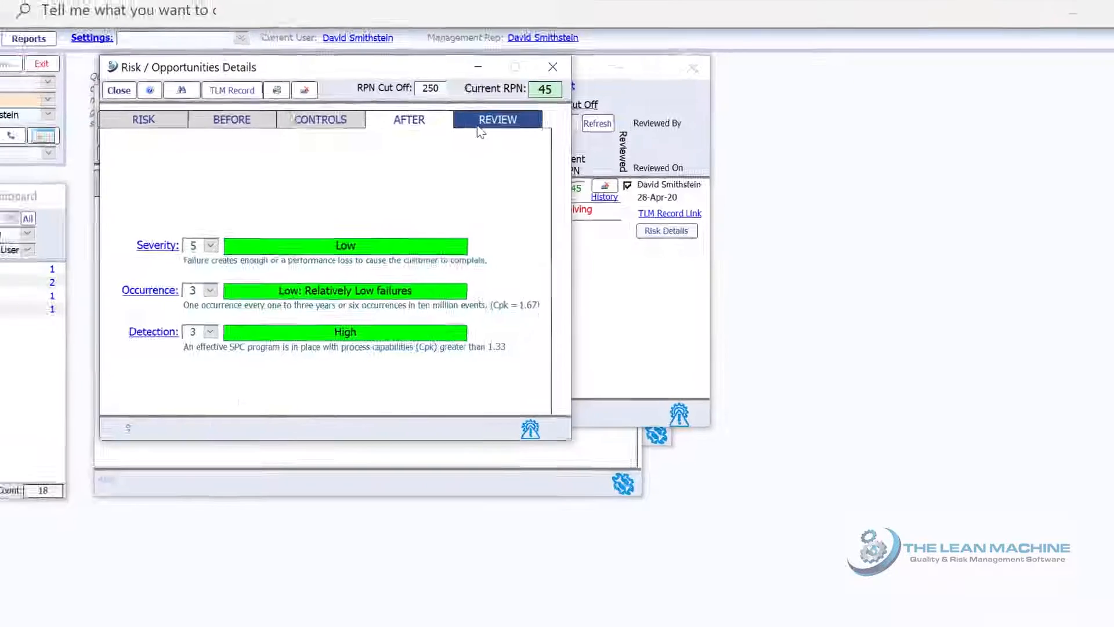
{"action": "left_click", "coordinate": [493, 113]}
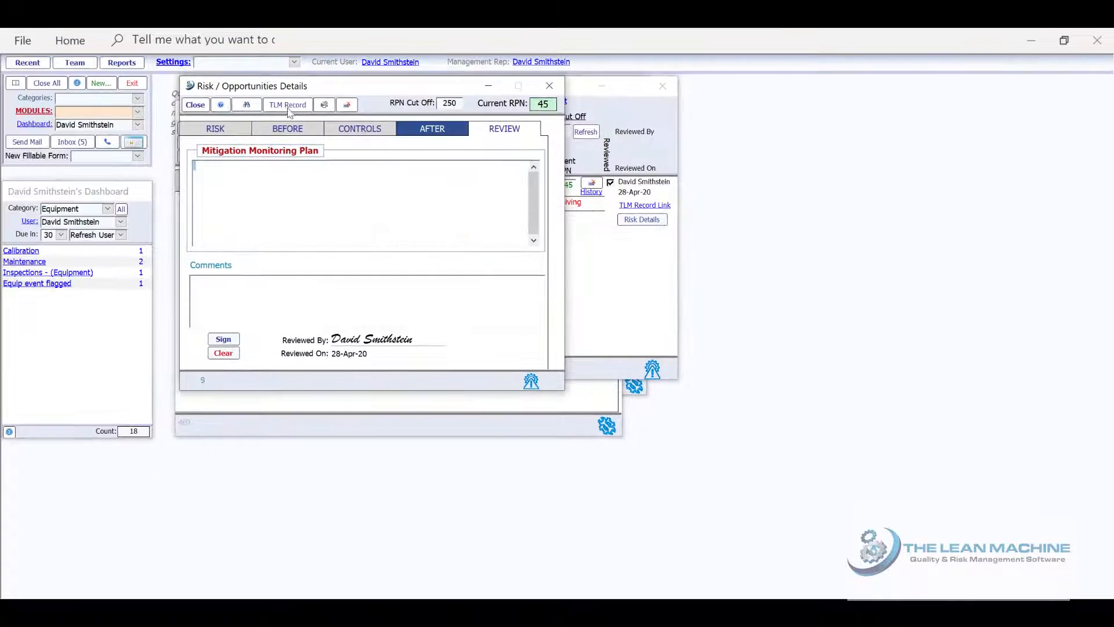
{"action": "left_click", "coordinate": [195, 105]}
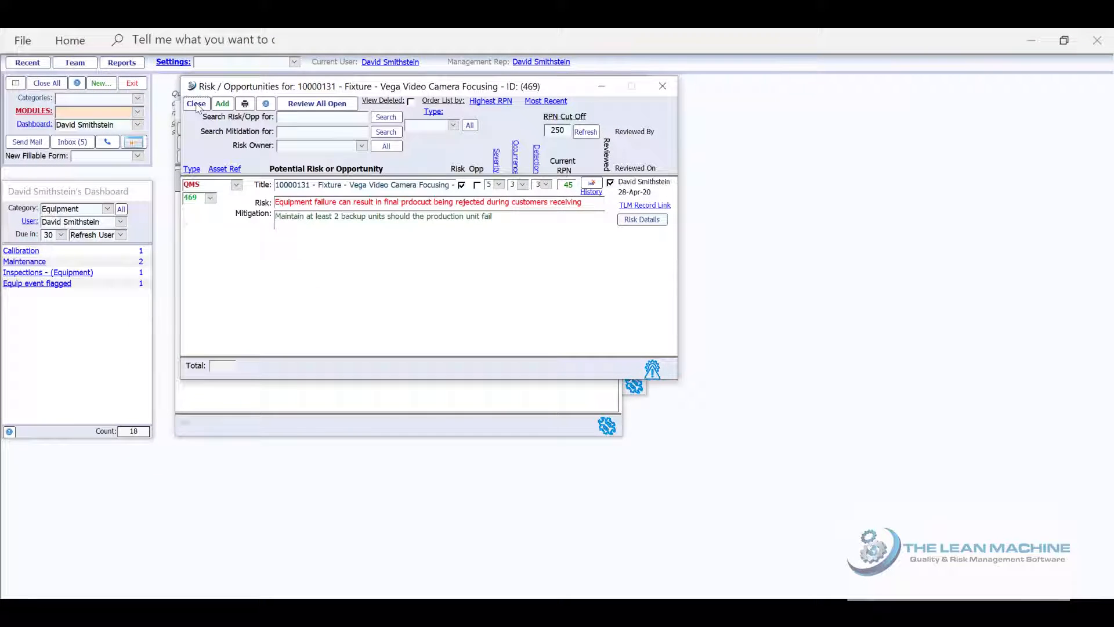
{"action": "left_click", "coordinate": [196, 103]}
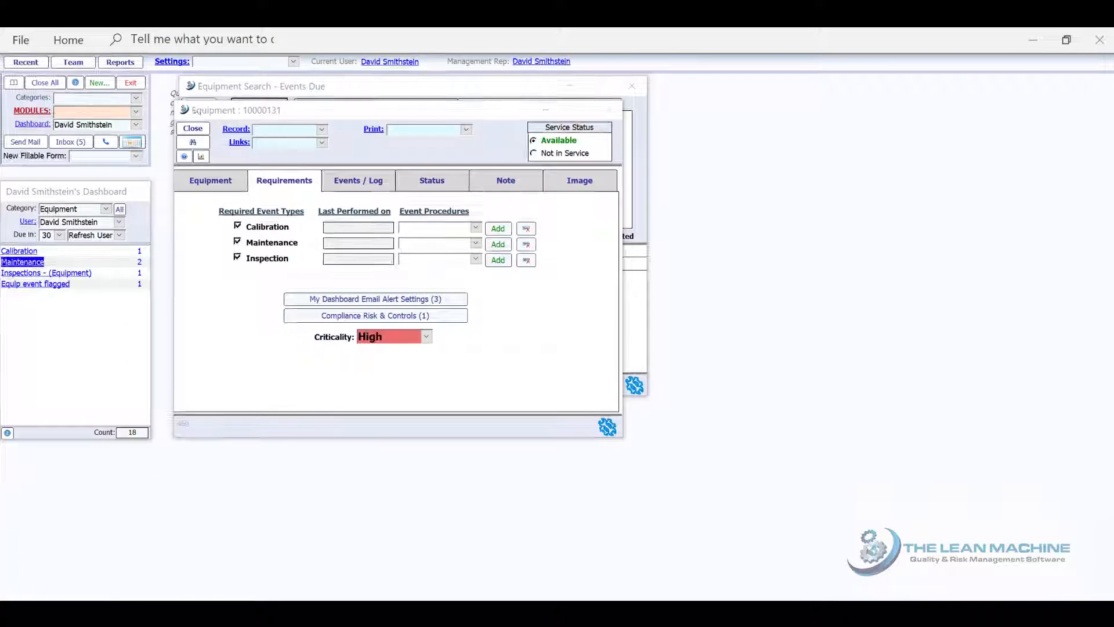
Show the fixture's events and log information, and enable Force log entry for new events in the System Settings.
{"action": "left_click", "coordinate": [357, 180]}
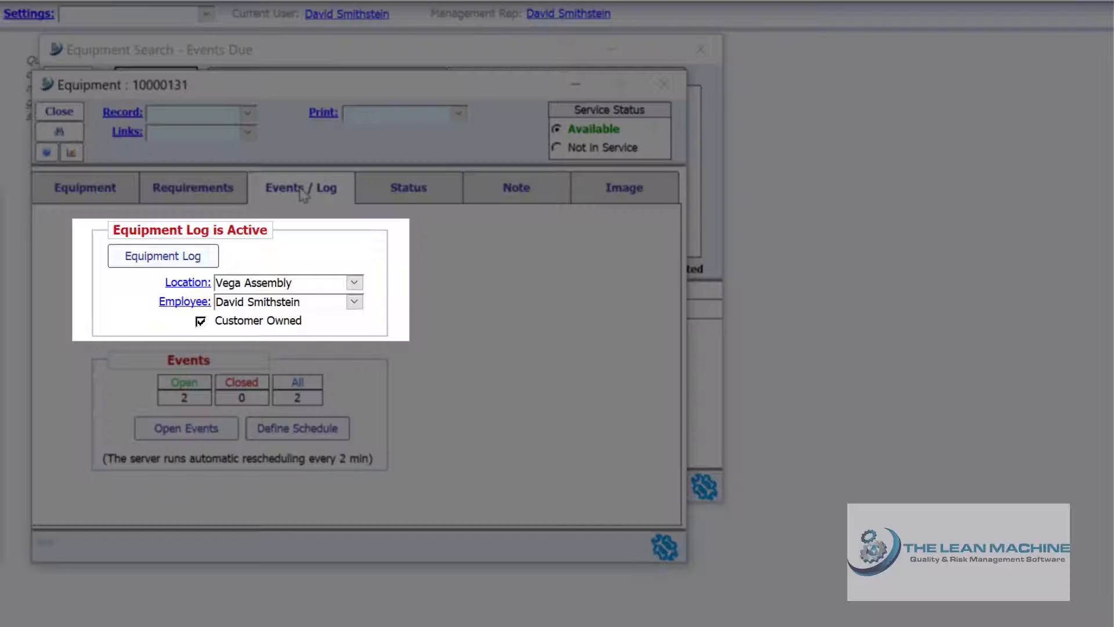
{"action": "left_click", "coordinate": [206, 16]}
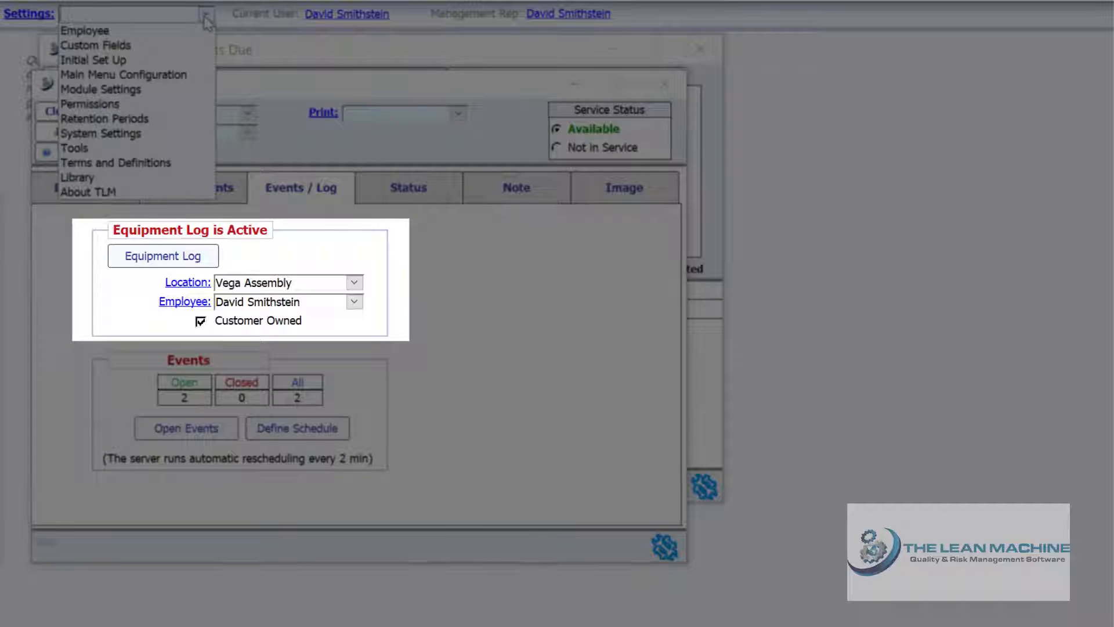
{"action": "left_click", "coordinate": [128, 135]}
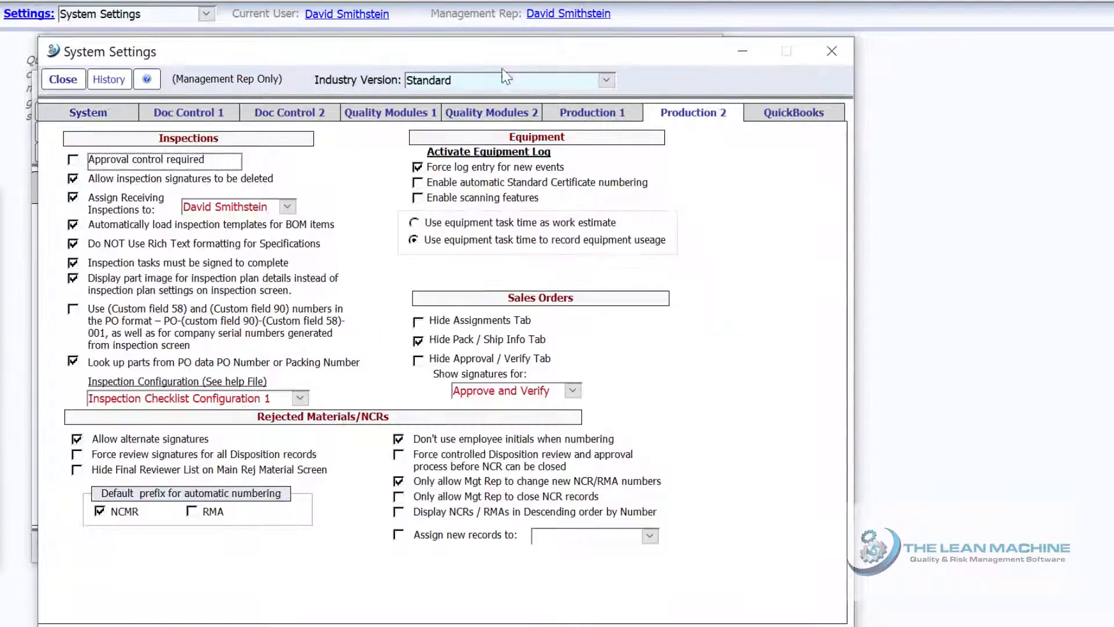
{"action": "left_click_drag", "start_coordinate": [466, 50], "coordinate": [1032, 59]}
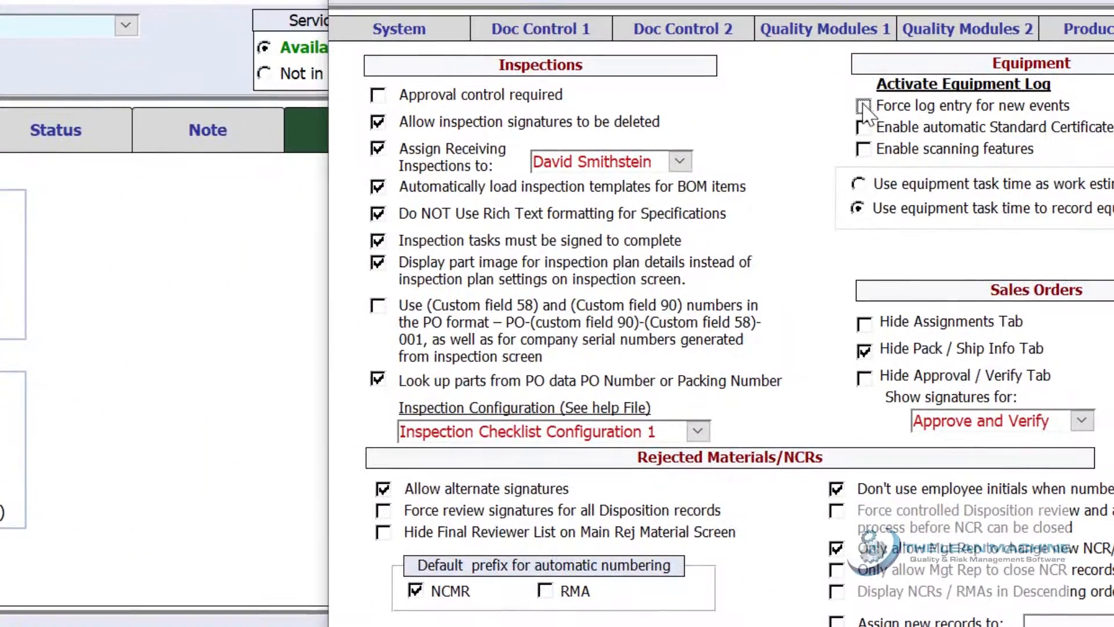
{"action": "left_click", "coordinate": [863, 105]}
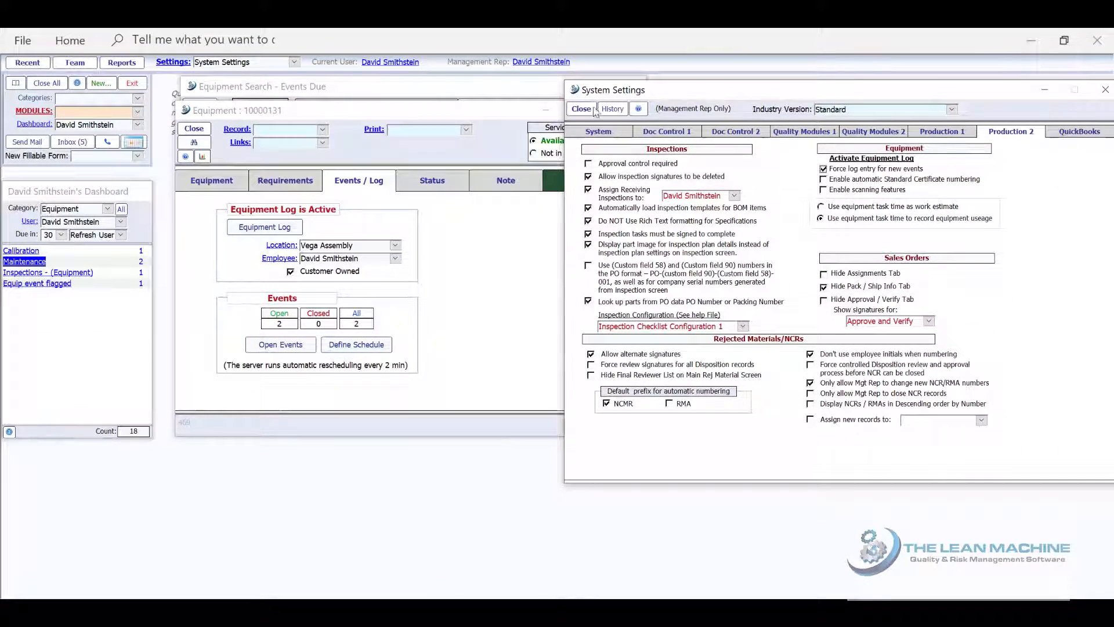
{"action": "left_click", "coordinate": [581, 109]}
Try creating a new entry in the fixture's equipment log, look through the available log actions, and close the log.
{"action": "left_click", "coordinate": [272, 225]}
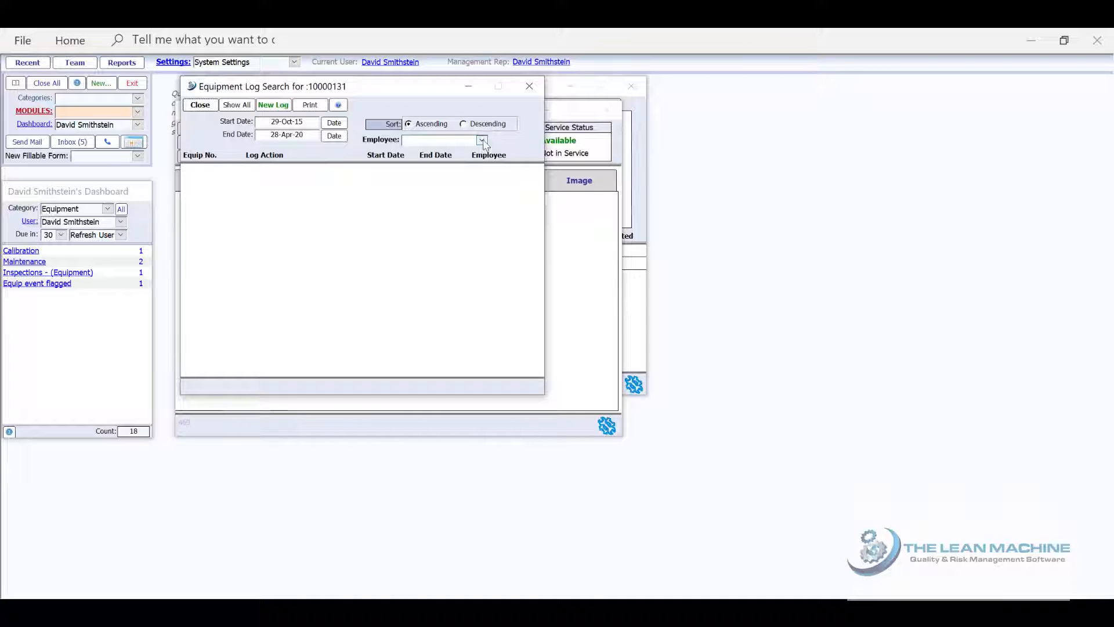
{"action": "left_click", "coordinate": [276, 106]}
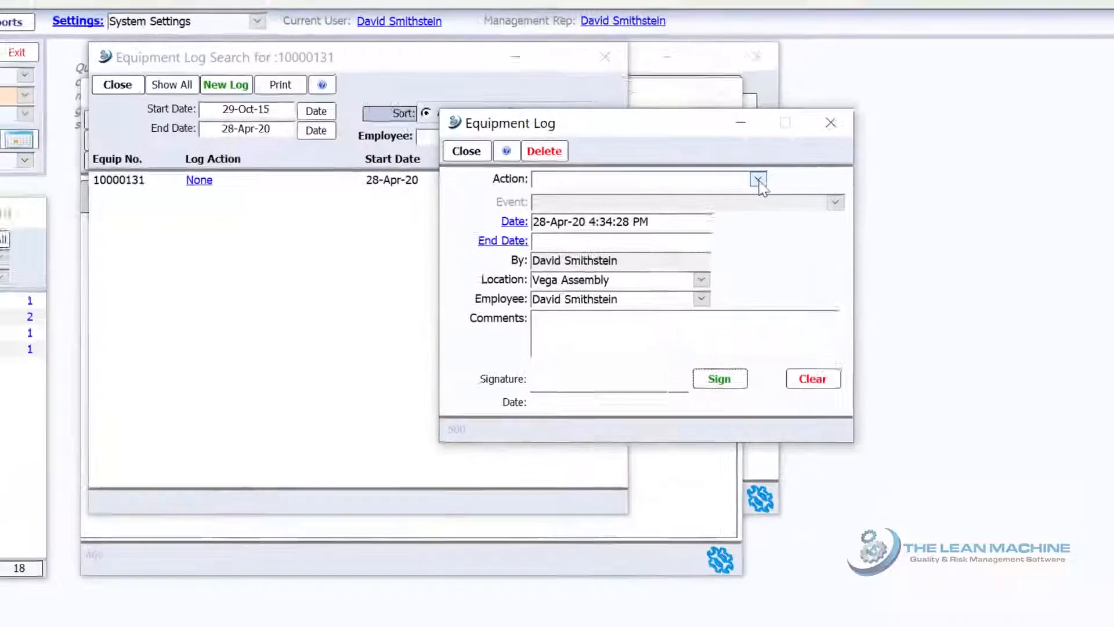
{"action": "left_click", "coordinate": [638, 168]}
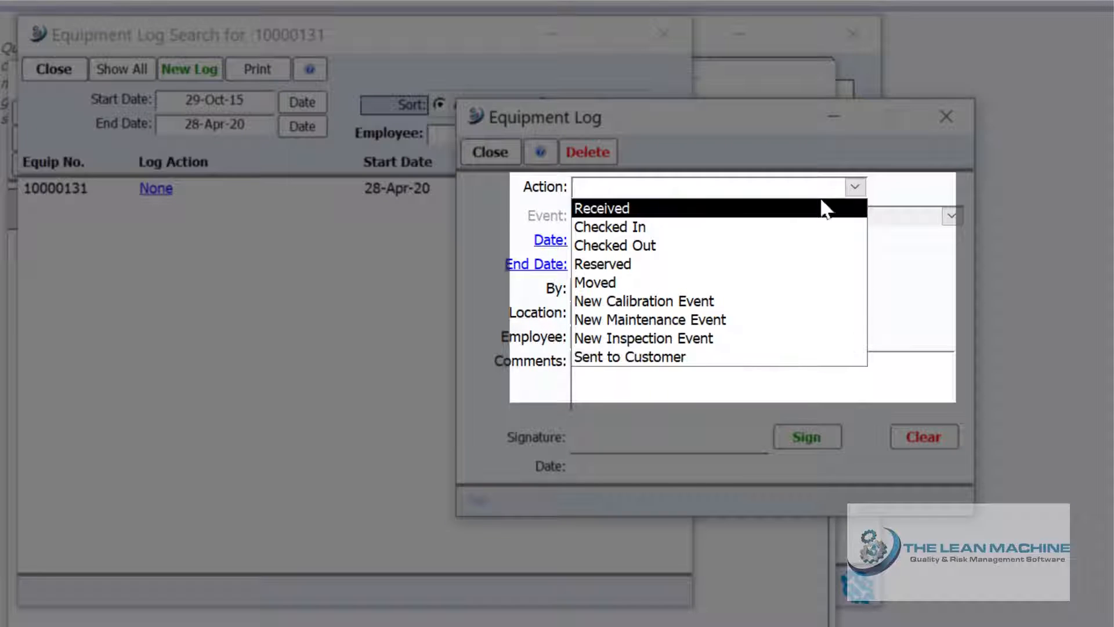
{"action": "left_click", "coordinate": [485, 152]}
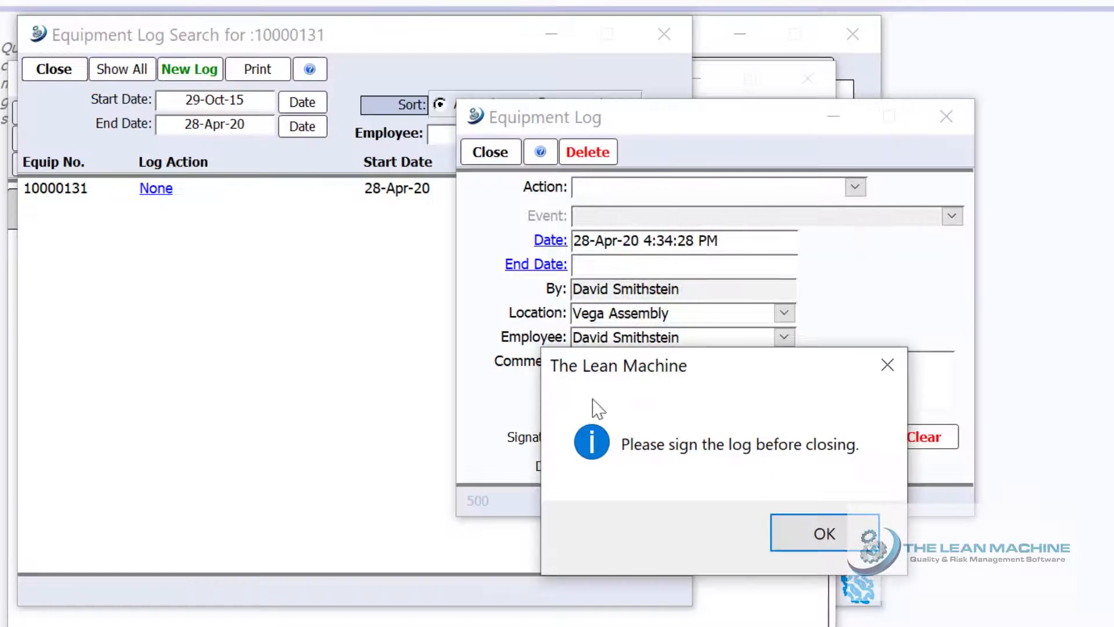
{"action": "left_click", "coordinate": [809, 538]}
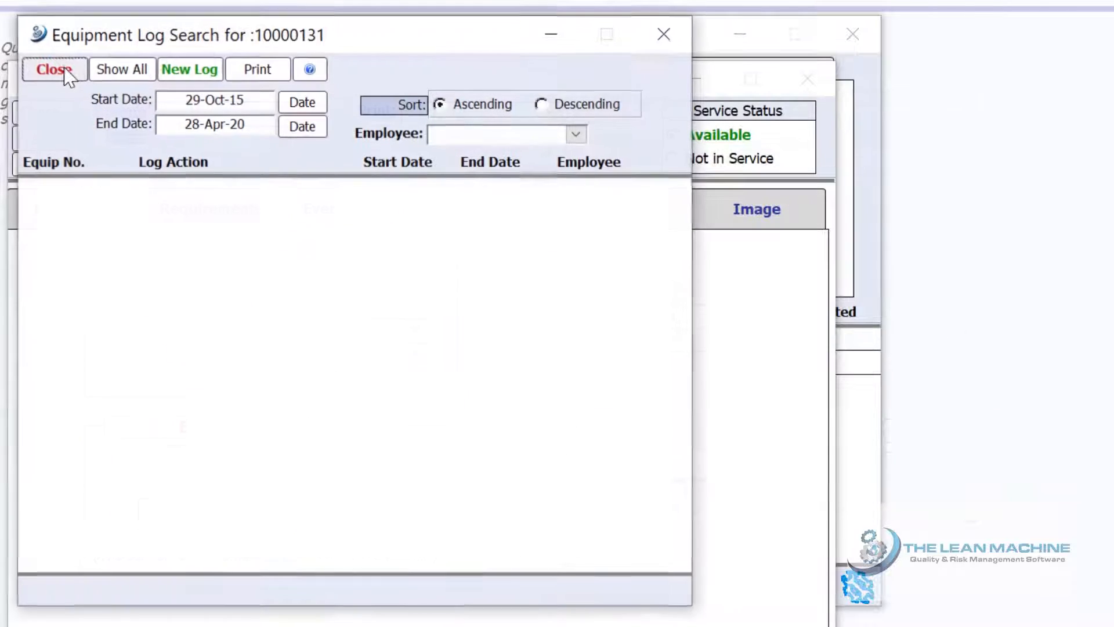
{"action": "left_click", "coordinate": [54, 70]}
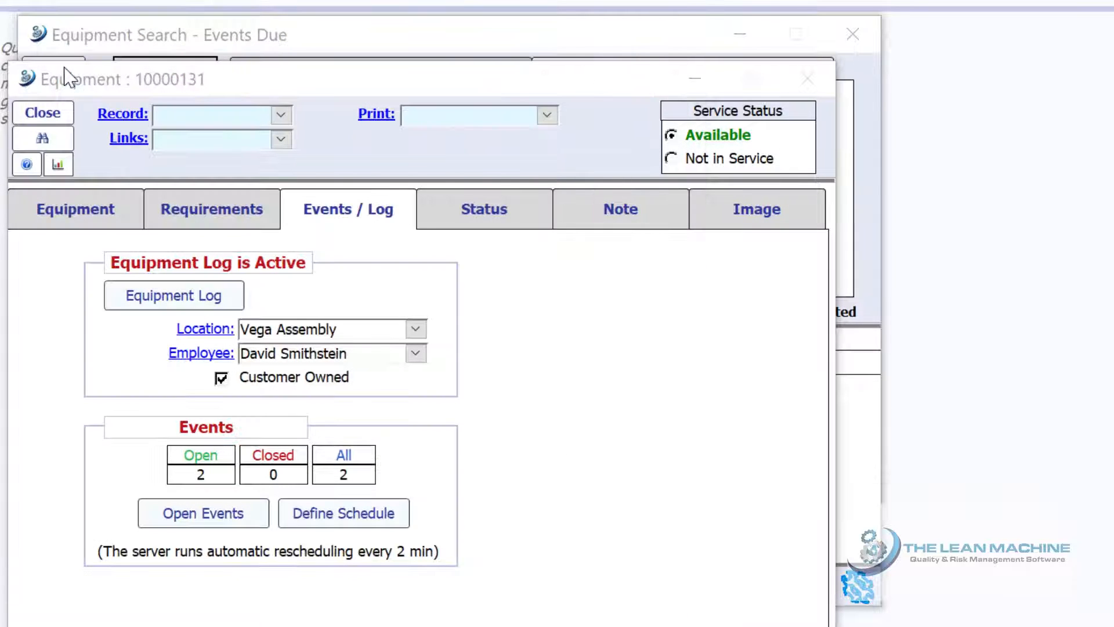
In the fixture's maintenance schedule, set the LED and mirror dusting event to regenerate tasks as Complete - created automatically.
{"action": "left_click", "coordinate": [296, 521]}
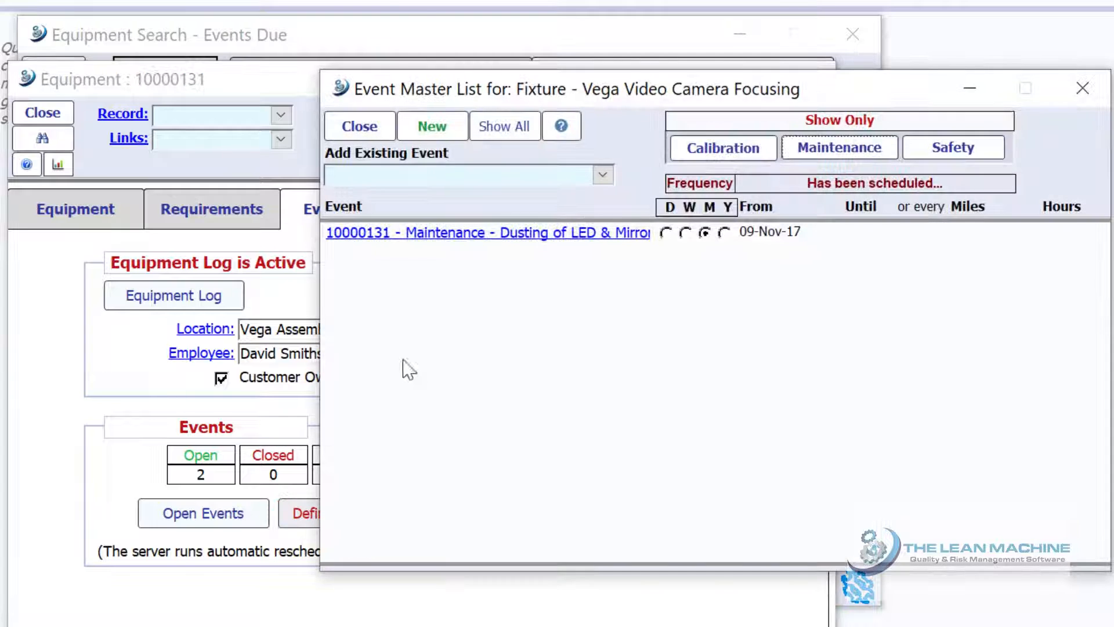
{"action": "left_click", "coordinate": [436, 235]}
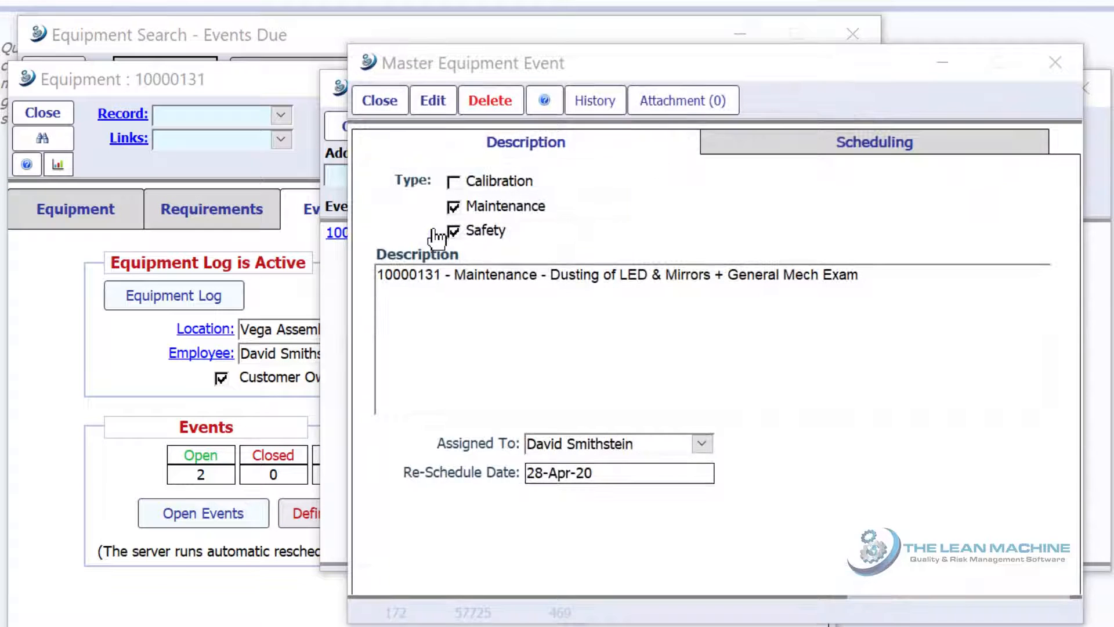
{"action": "left_click", "coordinate": [755, 155]}
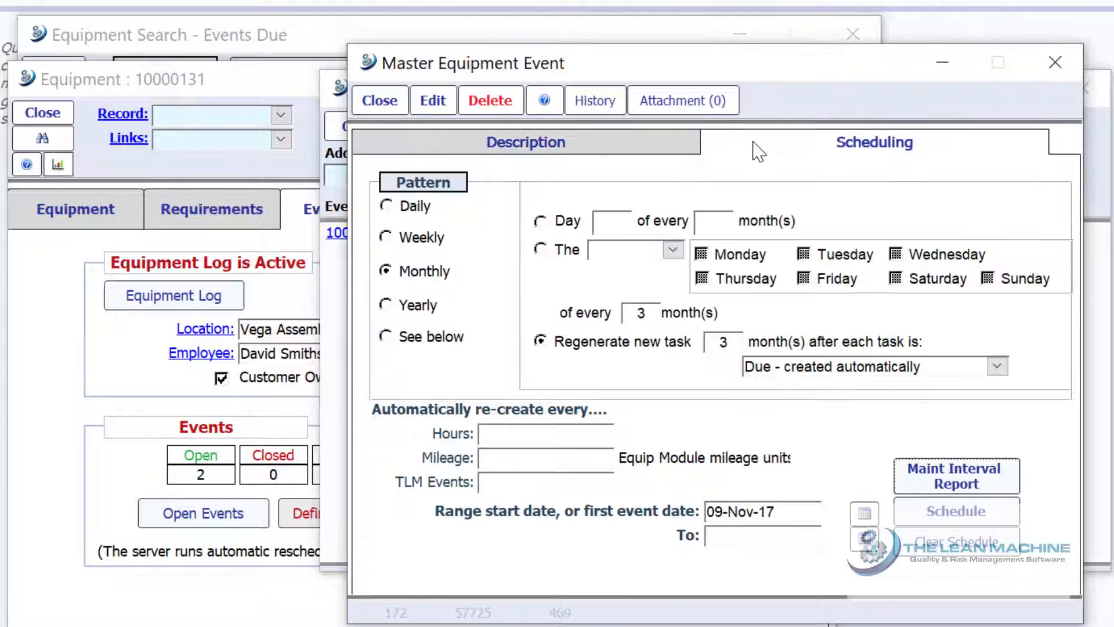
{"action": "left_click", "coordinate": [996, 366]}
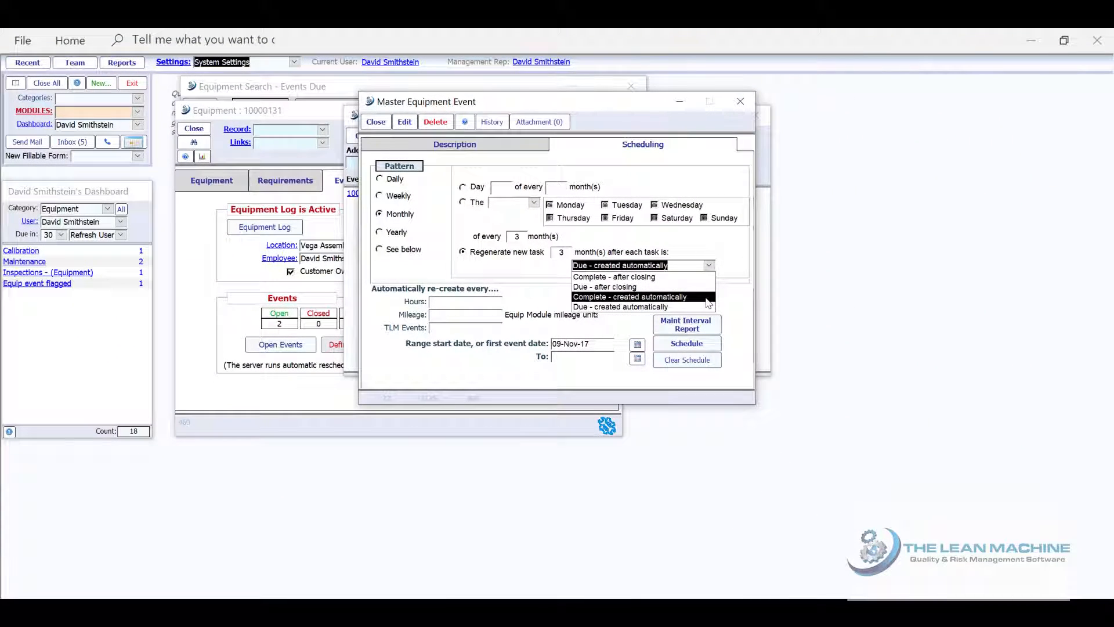
{"action": "left_click", "coordinate": [703, 297]}
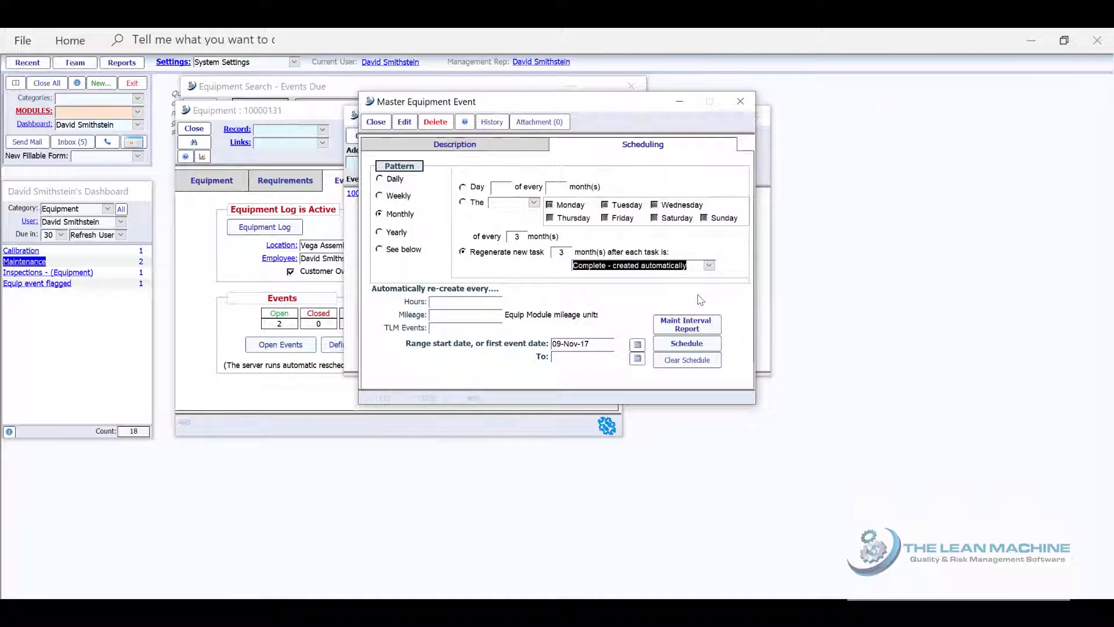
Open the CNC Lathe from the maintenance events due and show the scheduling of its Lube and tighten chain master event.
{"action": "left_click", "coordinate": [16, 264]}
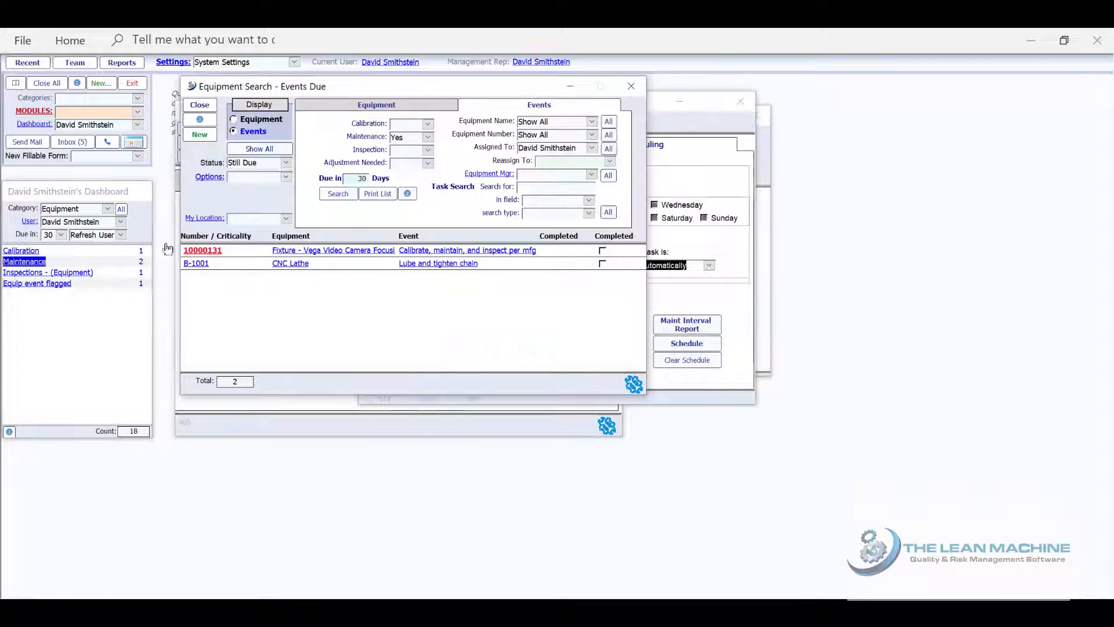
{"action": "left_click", "coordinate": [287, 263]}
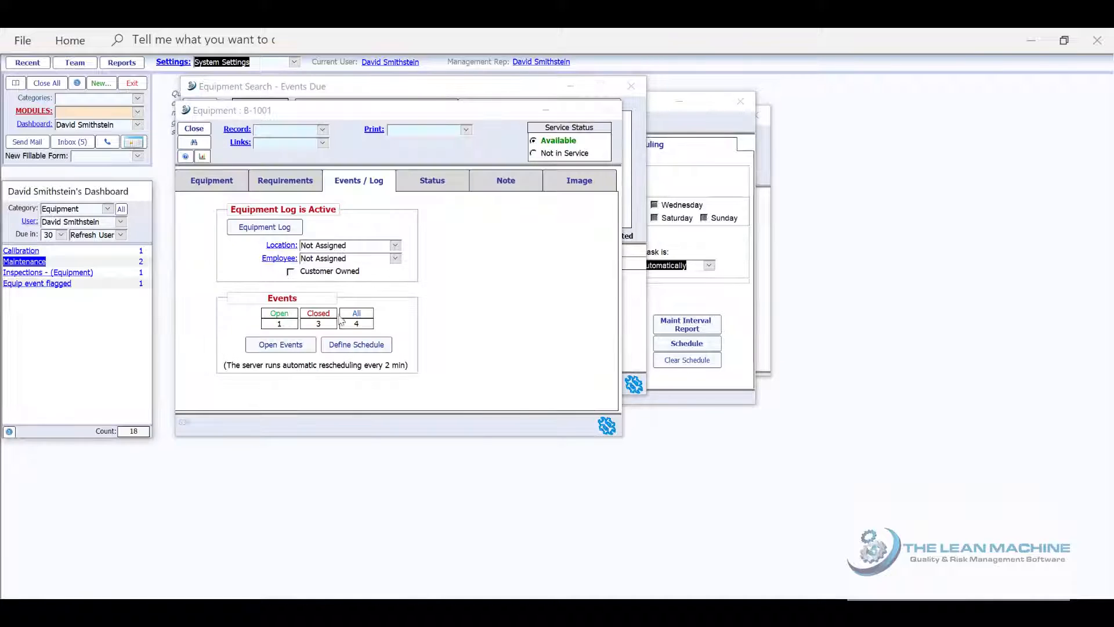
{"action": "left_click", "coordinate": [359, 345]}
{"action": "left_click", "coordinate": [408, 194]}
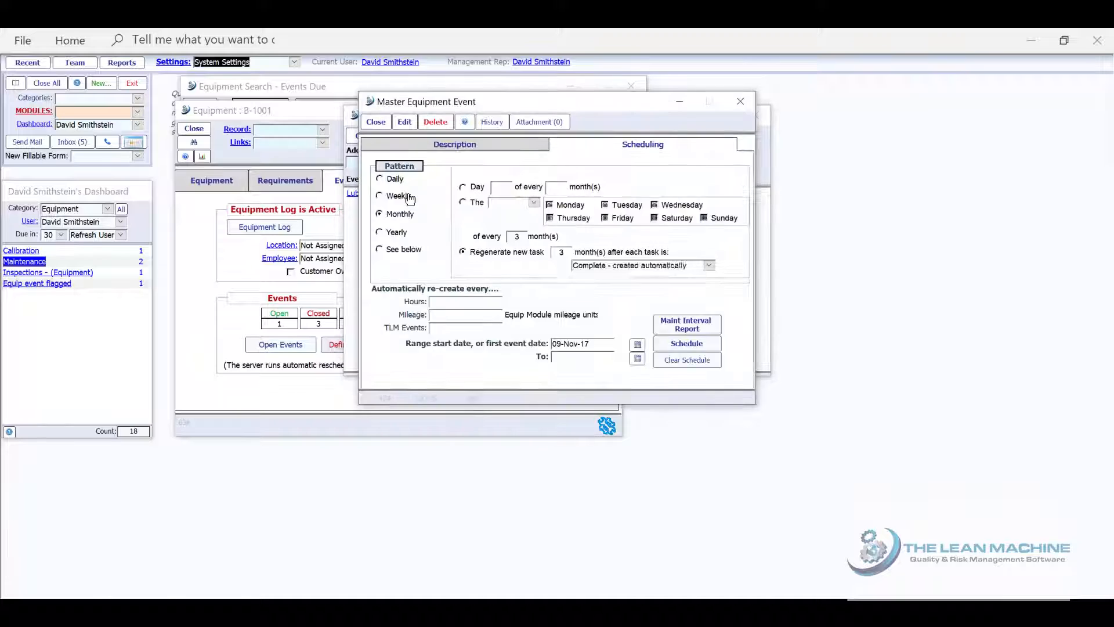
View the Equipment Maintenance Interval Analysis report for the CNC Lathe and close the report and schedule windows.
{"action": "left_click", "coordinate": [682, 326]}
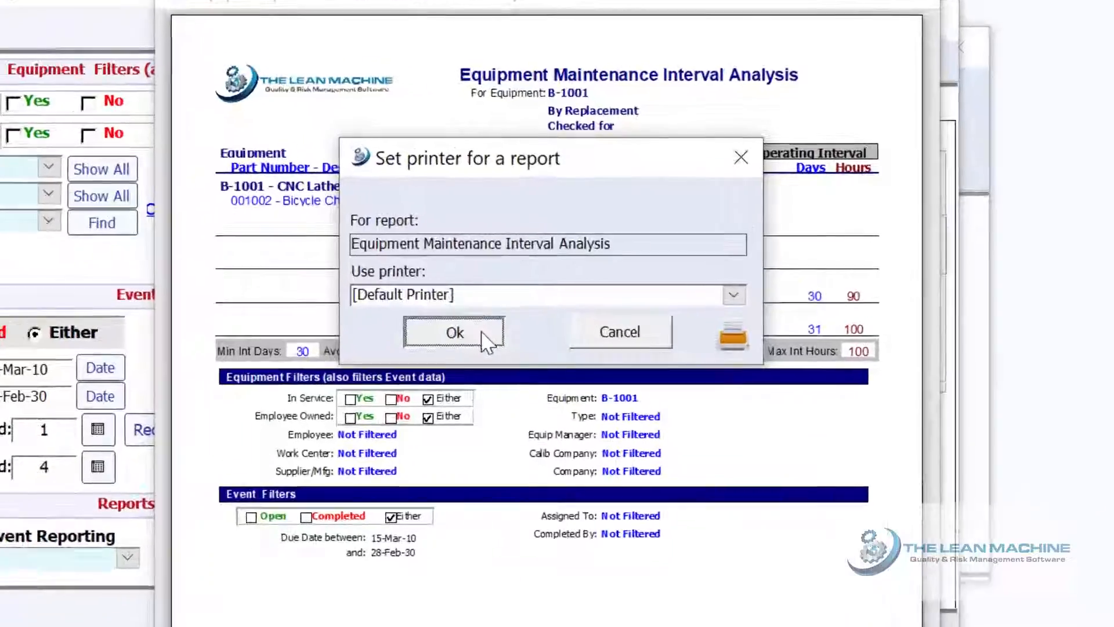
{"action": "left_click", "coordinate": [518, 255]}
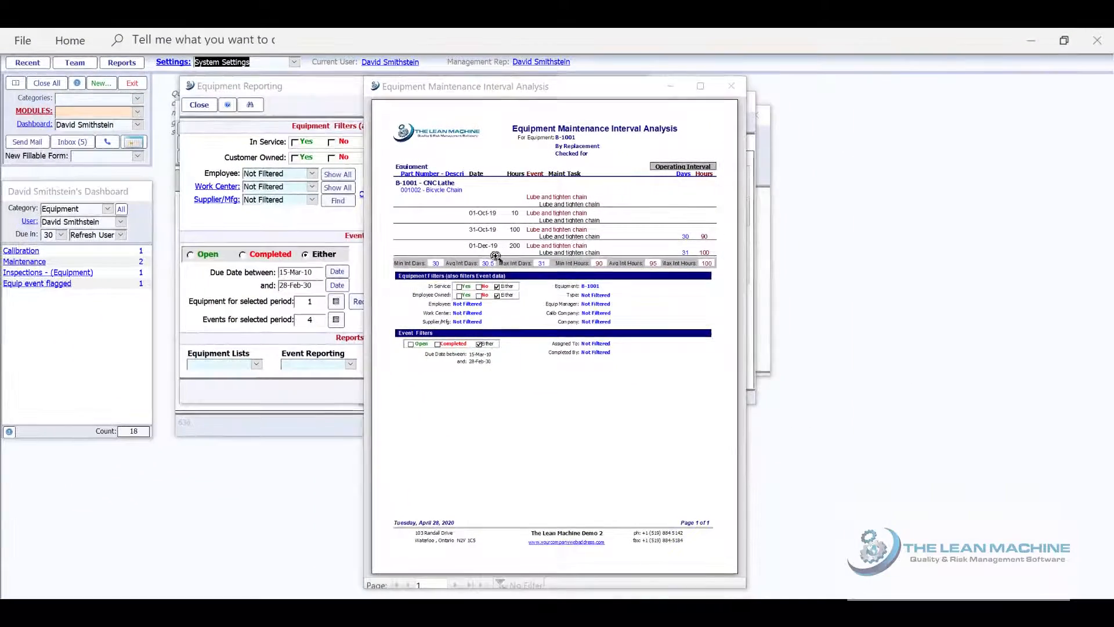
{"action": "left_click", "coordinate": [731, 86]}
{"action": "left_click", "coordinate": [199, 105]}
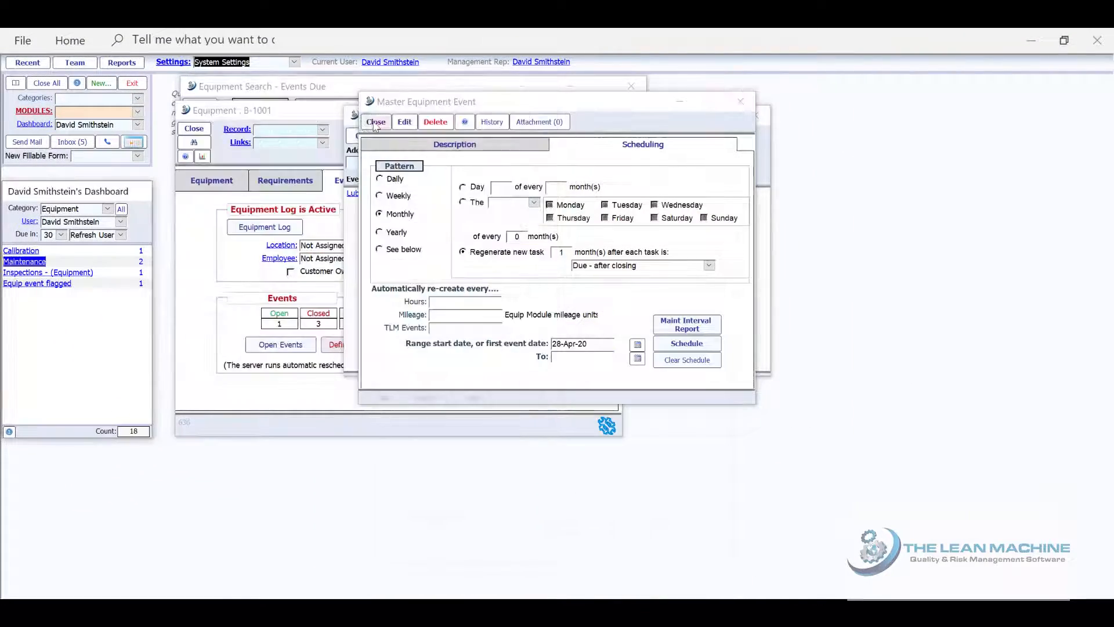
{"action": "left_click", "coordinate": [376, 126]}
{"action": "left_click", "coordinate": [375, 137]}
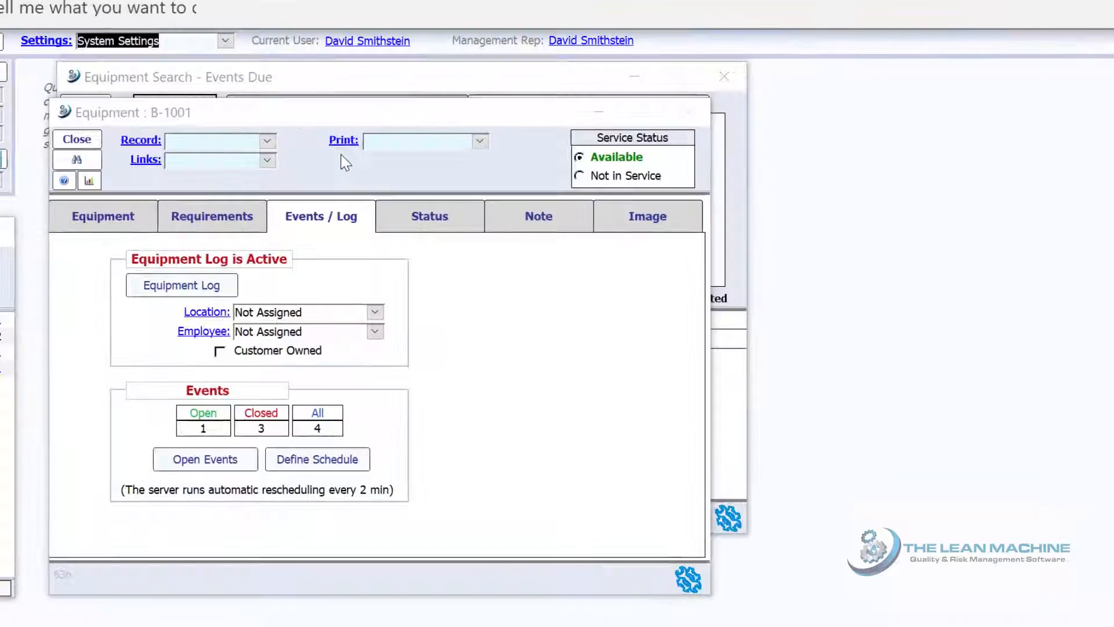
Add the Calibration type to the CNC Lathe's Lube and tighten chain event and create a new calibration task opened for editing.
{"action": "left_click", "coordinate": [279, 344]}
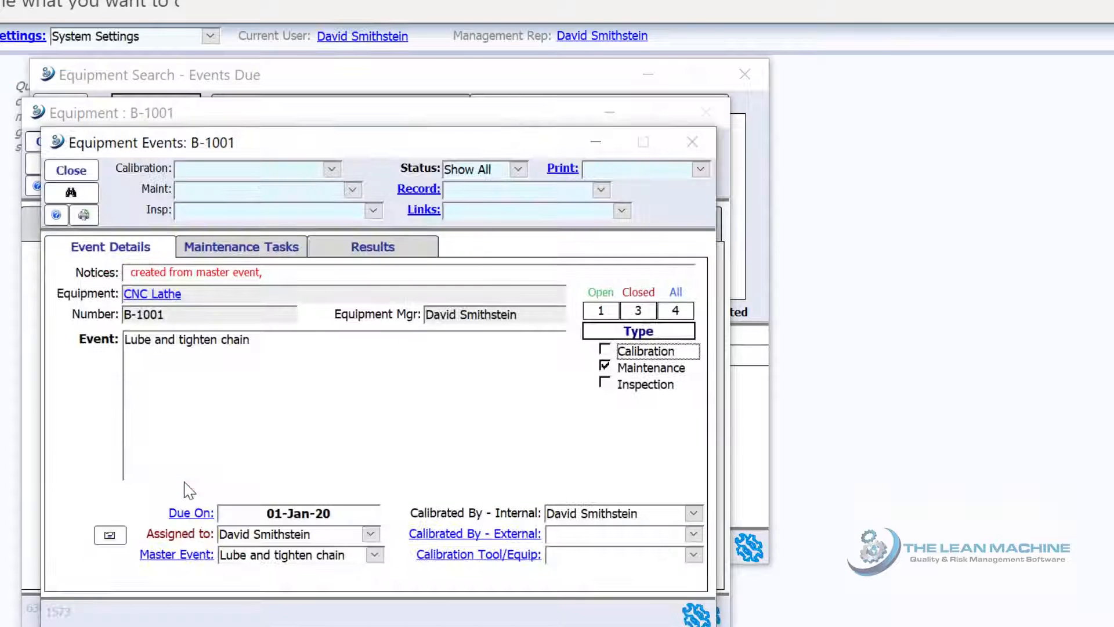
{"action": "left_click", "coordinate": [605, 350]}
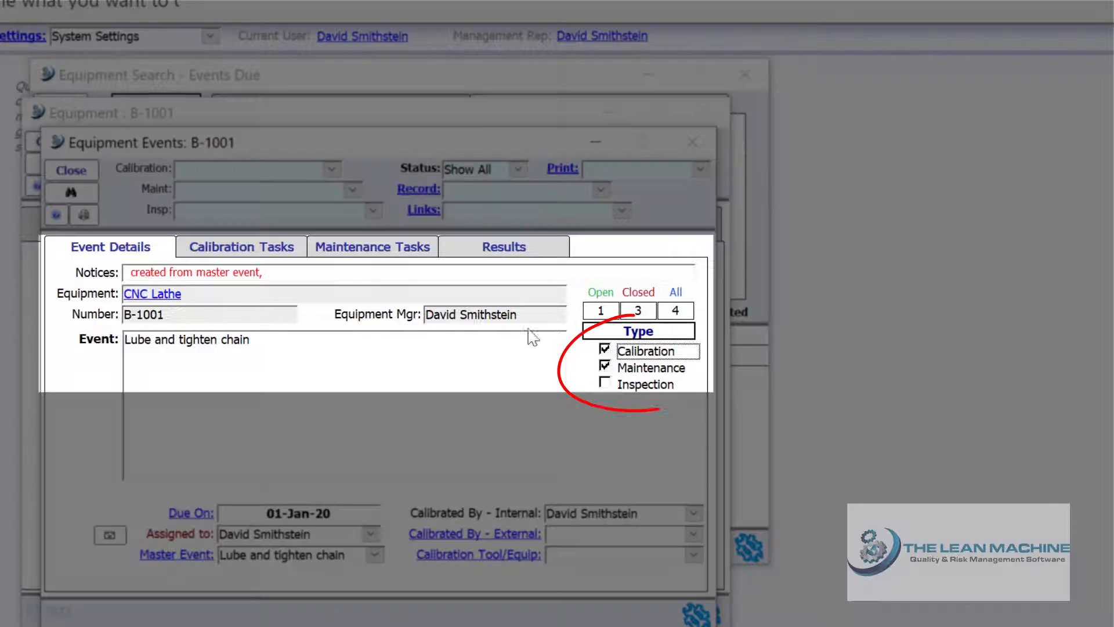
{"action": "left_click", "coordinate": [238, 251]}
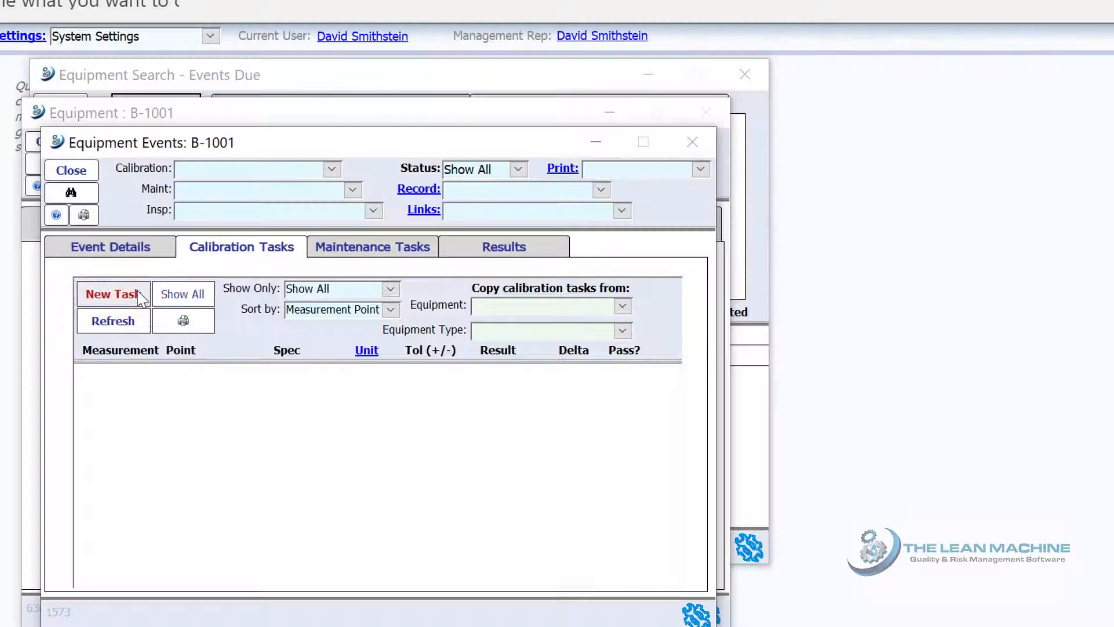
{"action": "left_click", "coordinate": [141, 297]}
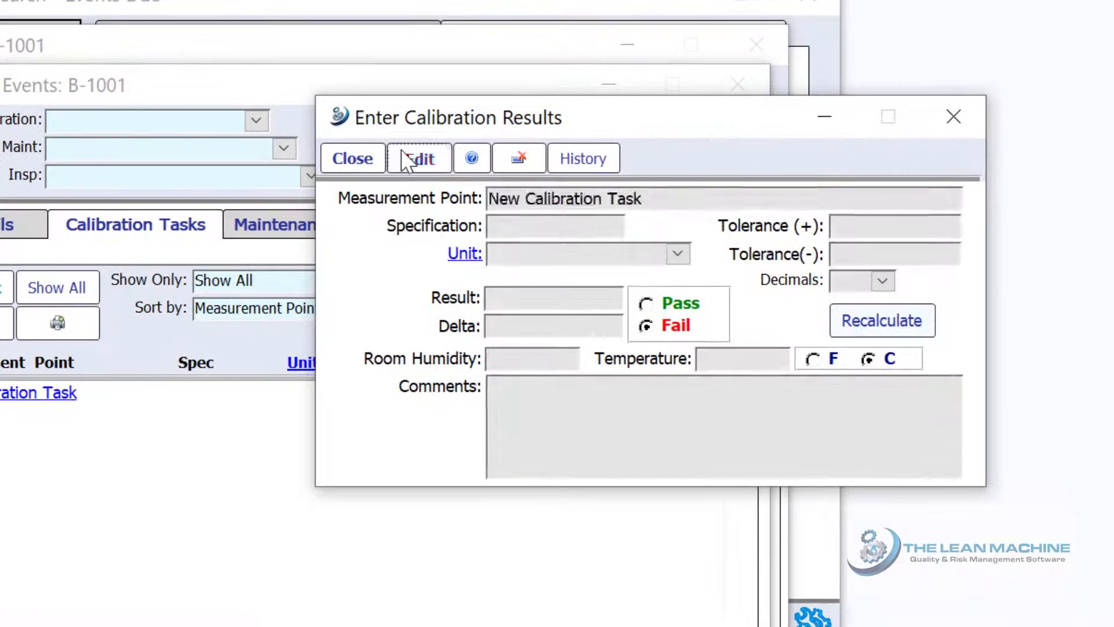
{"action": "left_click", "coordinate": [418, 169]}
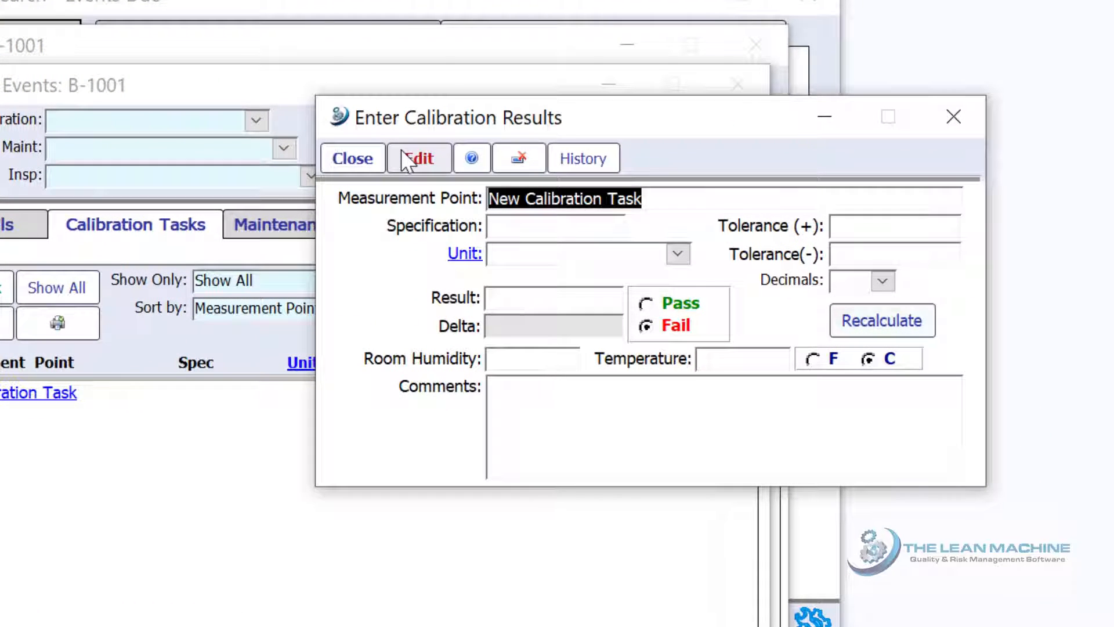
{"action": "left_click", "coordinate": [499, 163]}
{"action": "left_click", "coordinate": [711, 554]}
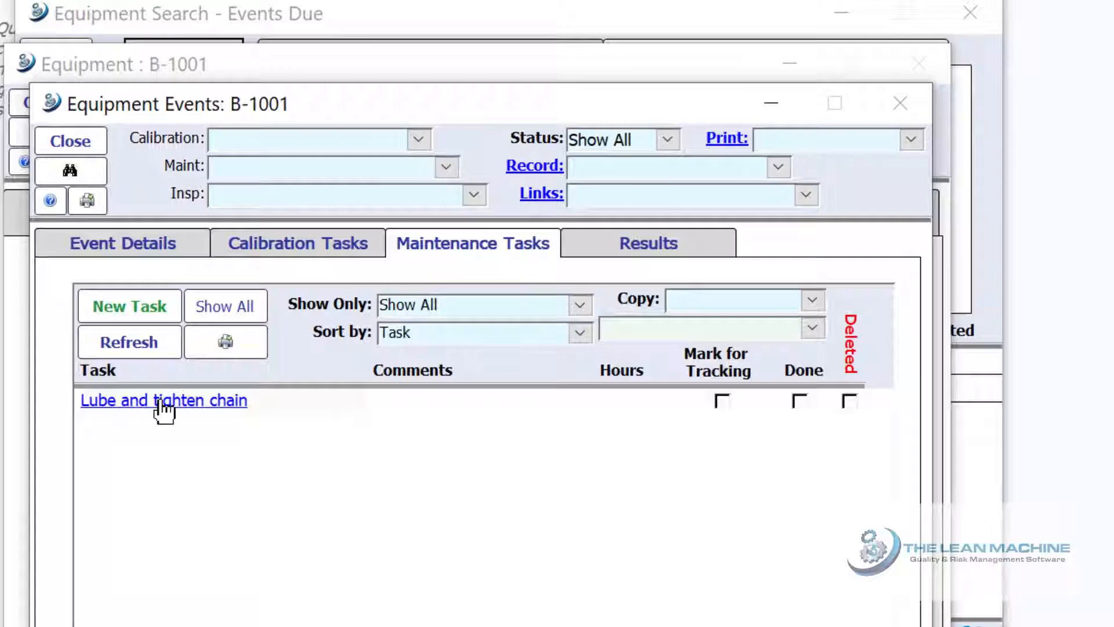
Mark the Lube and tighten chain maintenance task for tracking and close its maintenance record.
{"action": "left_click", "coordinate": [161, 405]}
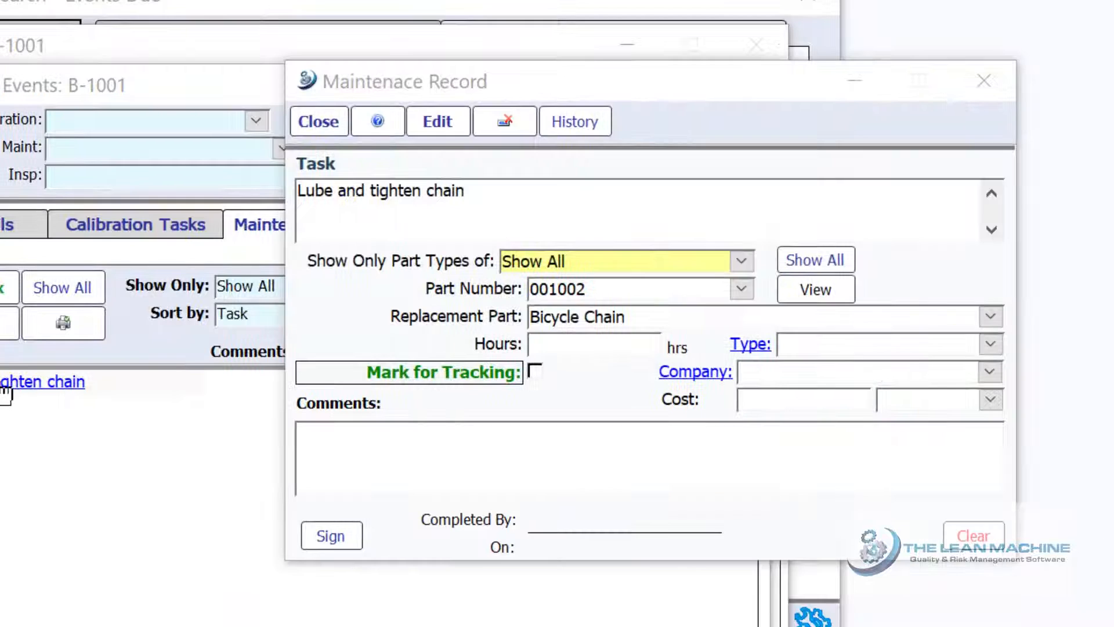
{"action": "left_click", "coordinate": [534, 372]}
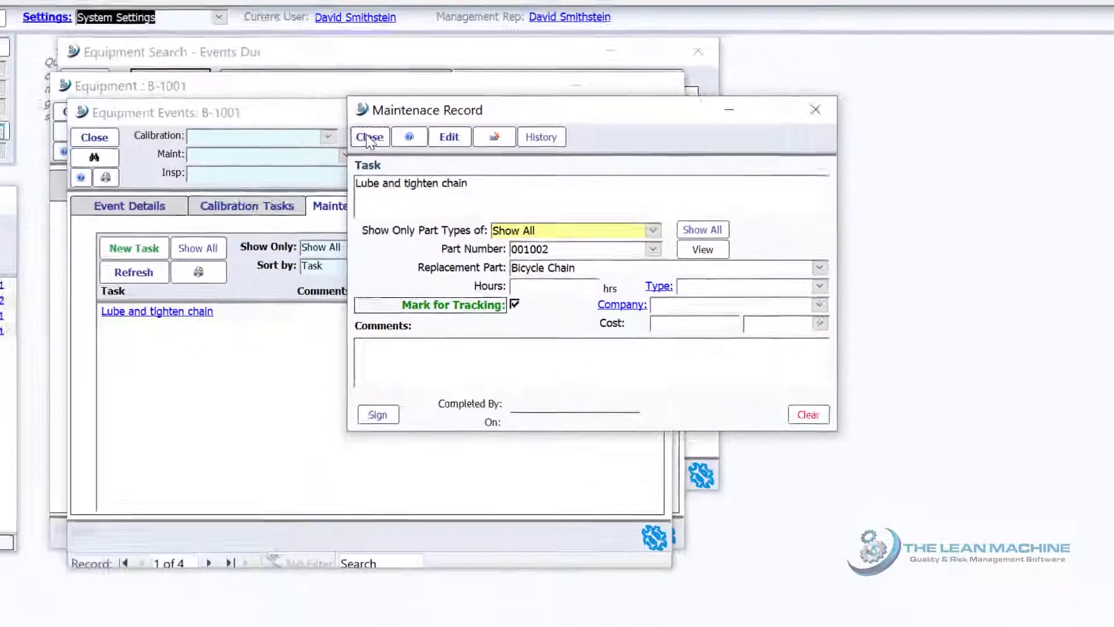
{"action": "left_click", "coordinate": [319, 121]}
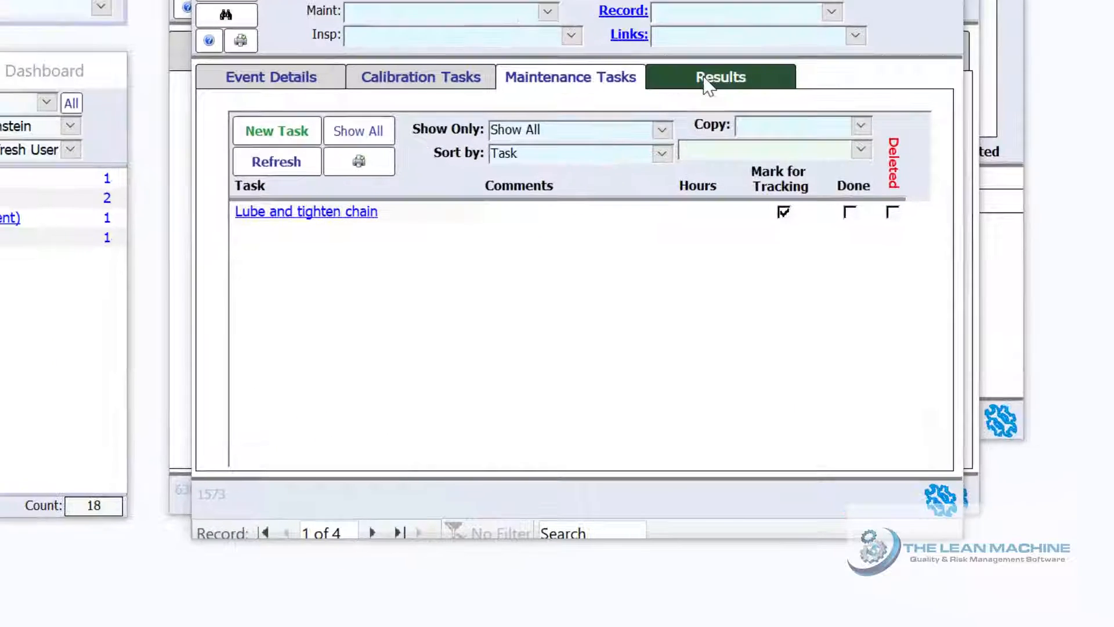
Try to set the event's Completed On date to 28-Apr-20 in its results, declining to make the event late.
{"action": "left_click", "coordinate": [479, 194]}
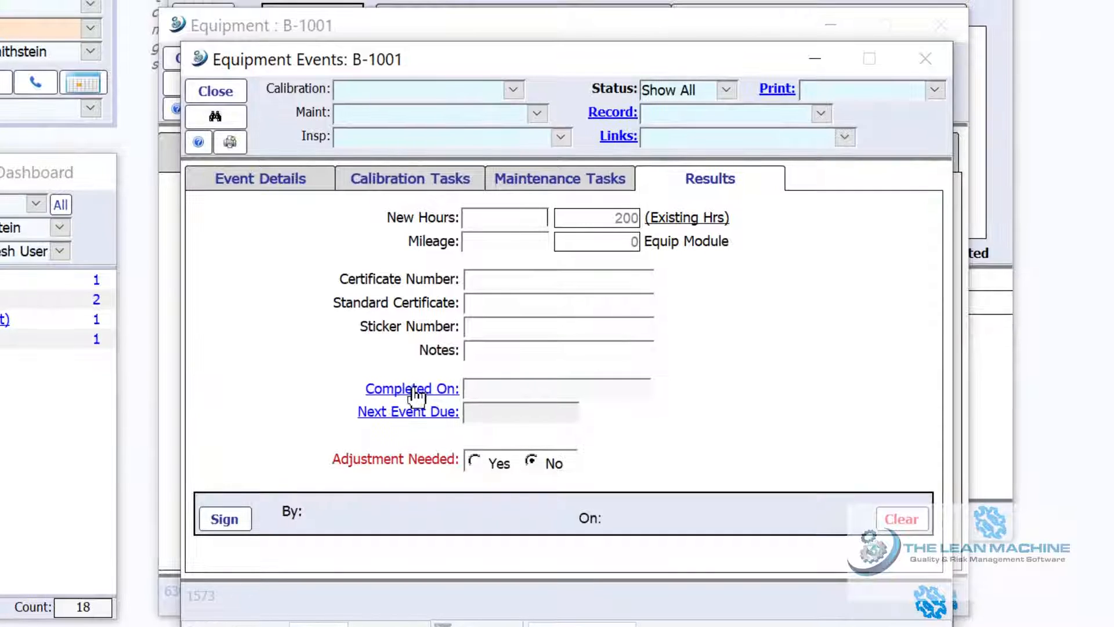
{"action": "left_click", "coordinate": [413, 391]}
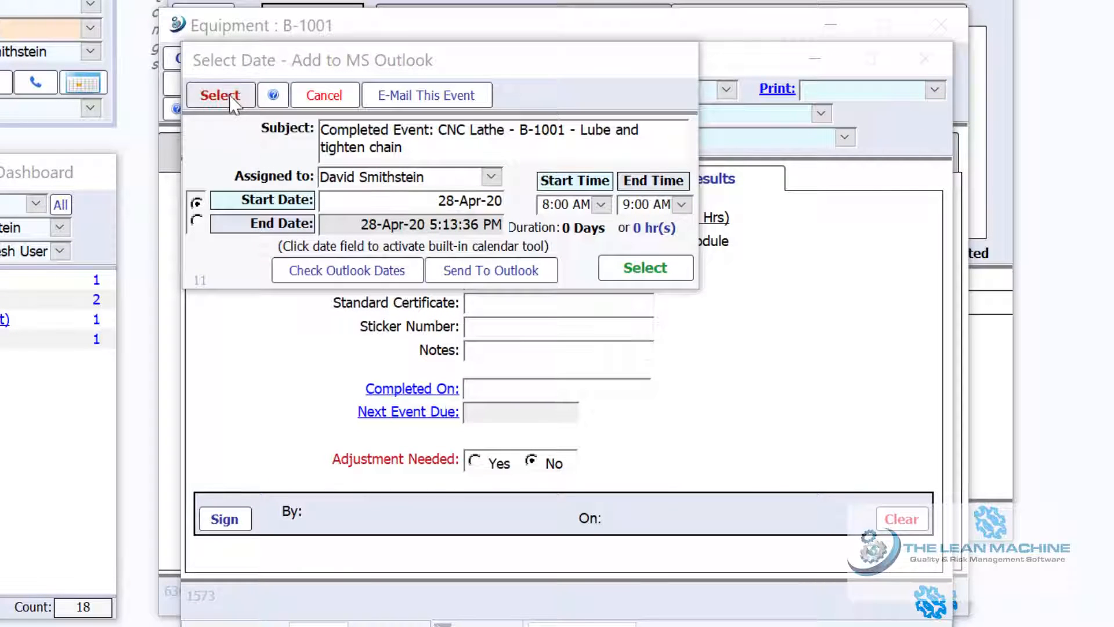
{"action": "left_click", "coordinate": [226, 96]}
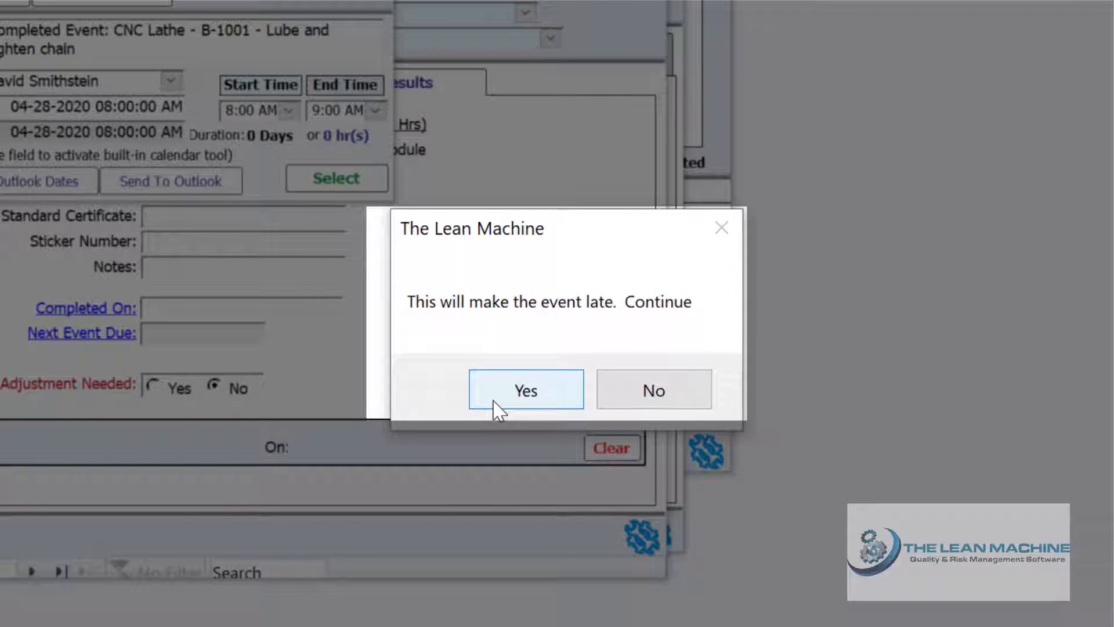
{"action": "left_click", "coordinate": [659, 392]}
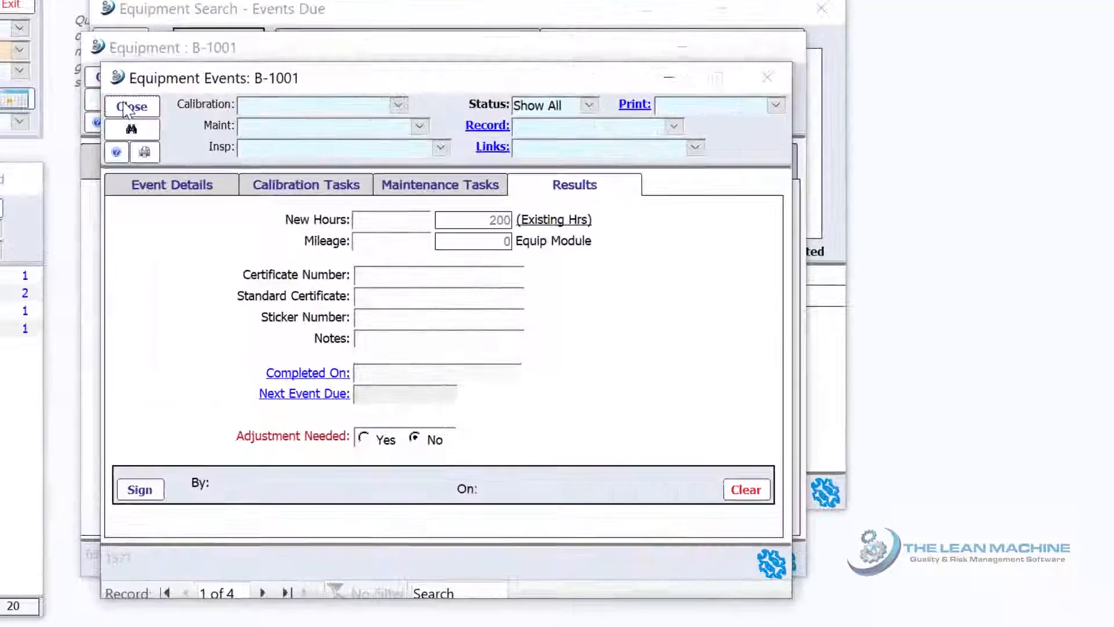
Close the lathe's events and examine its status, note and image information.
{"action": "left_click", "coordinate": [205, 147]}
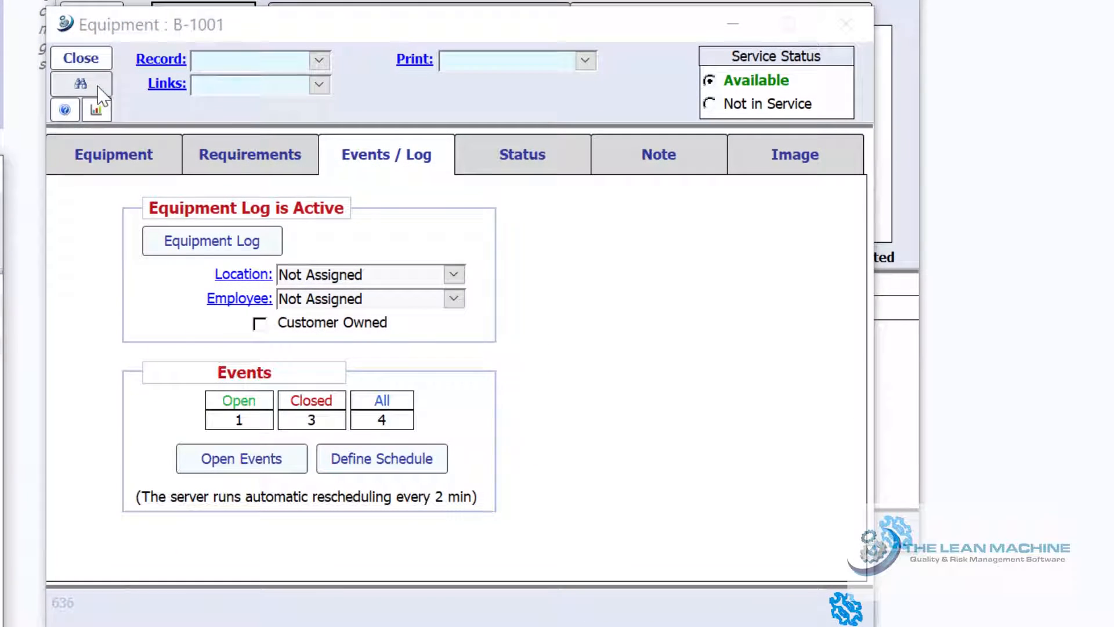
{"action": "left_click", "coordinate": [513, 162]}
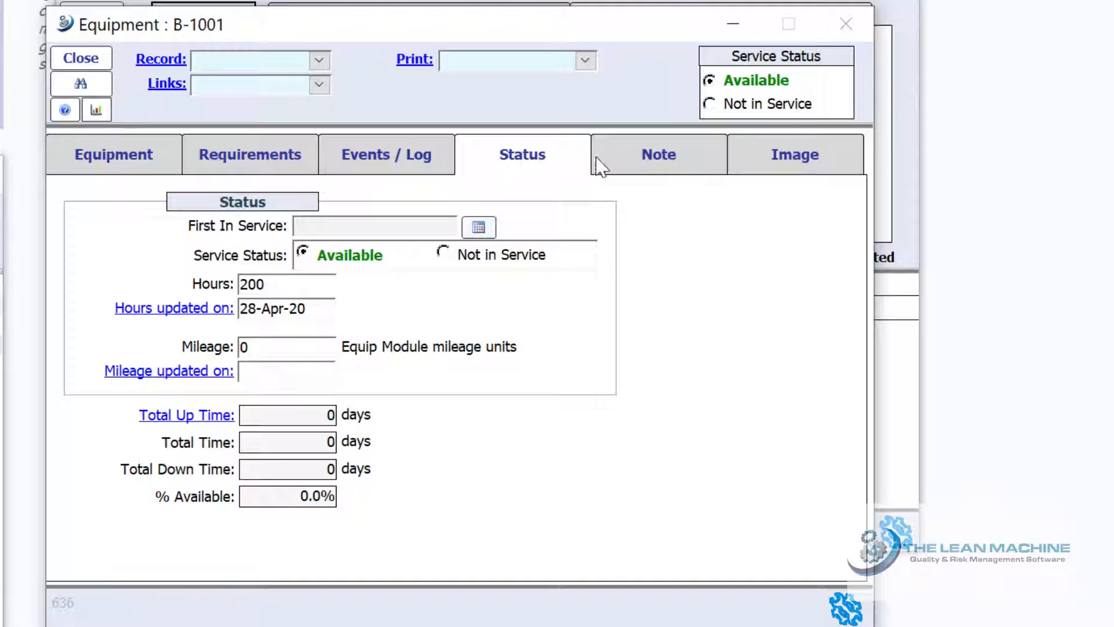
{"action": "left_click", "coordinate": [651, 156]}
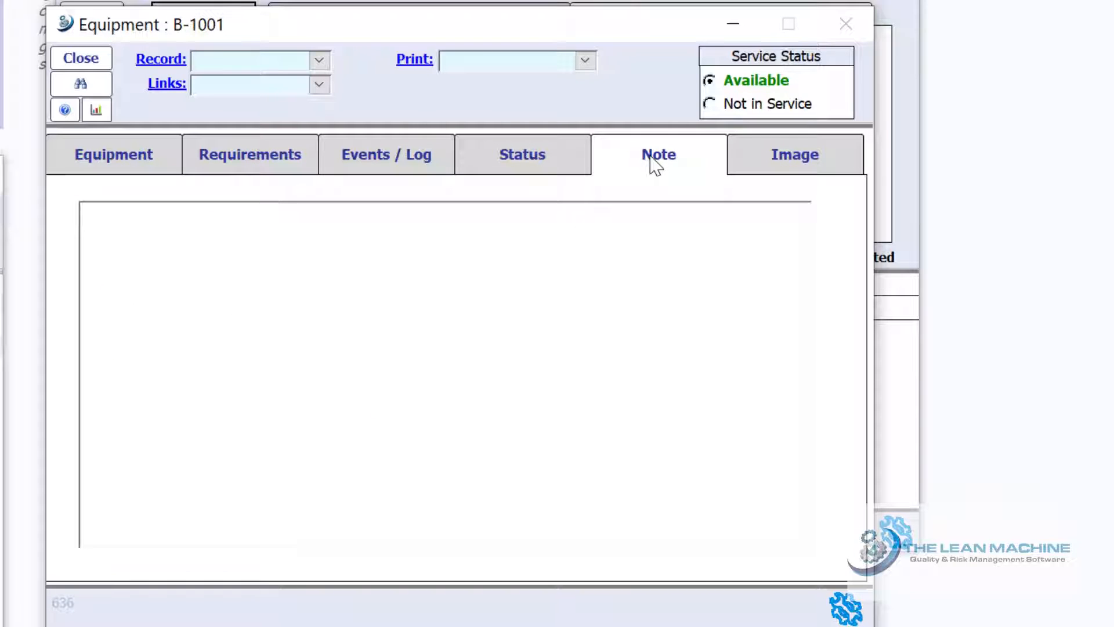
{"action": "left_click", "coordinate": [778, 169]}
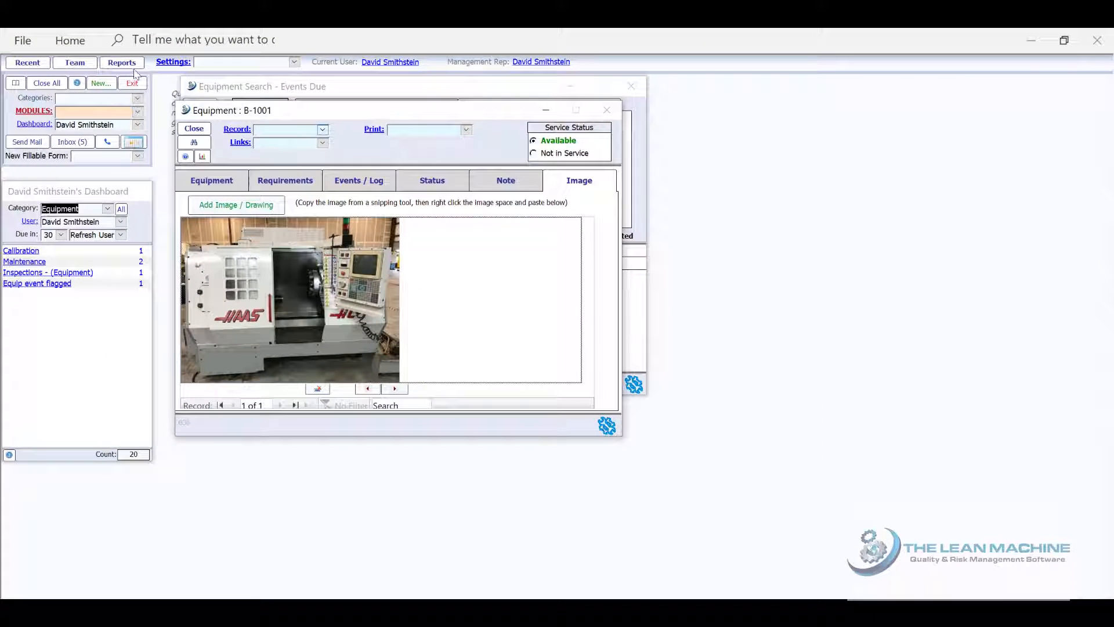
Close all windows, open Equipment Reporting and filter it to Last Year and the Quality Assurance Inspection and Calibration employee.
{"action": "left_click", "coordinate": [51, 86]}
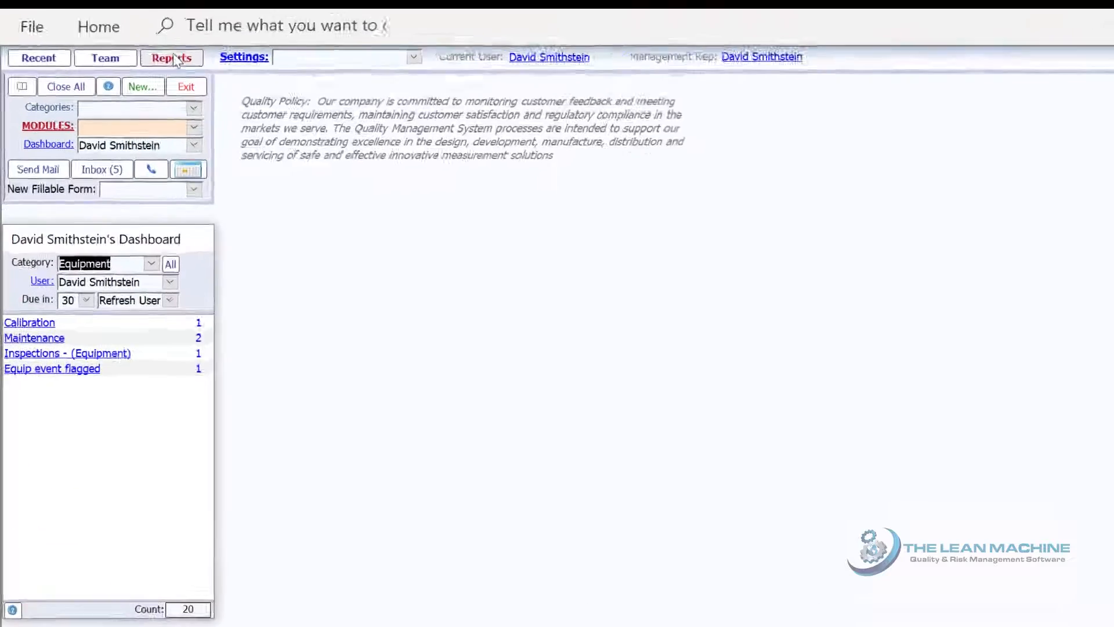
{"action": "left_click", "coordinate": [124, 62]}
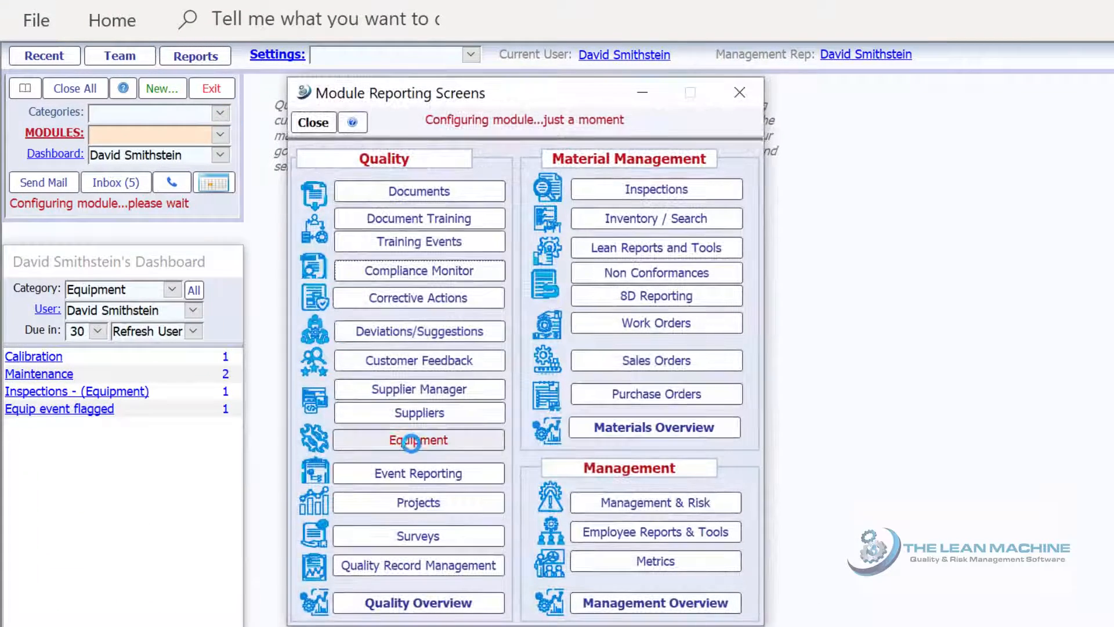
{"action": "left_click", "coordinate": [418, 440]}
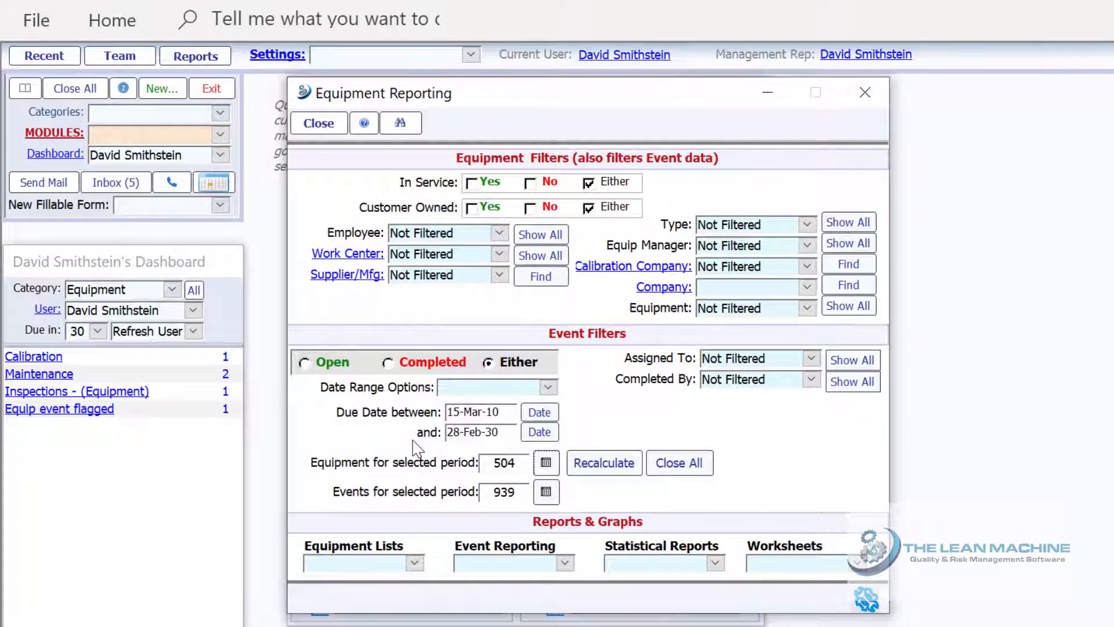
{"action": "left_click", "coordinate": [547, 388]}
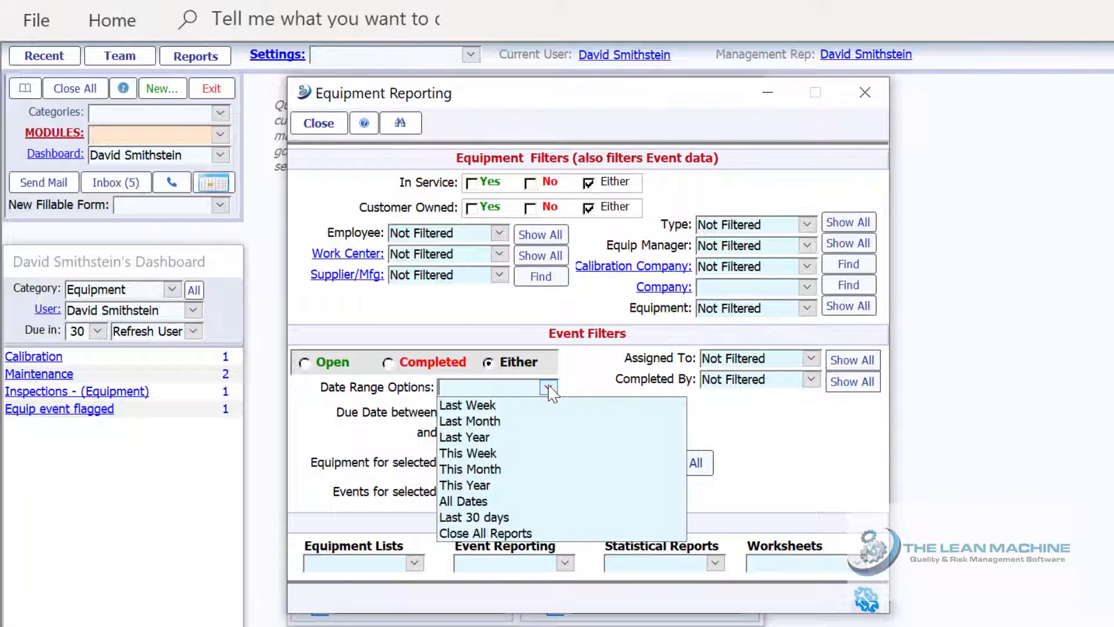
{"action": "left_click", "coordinate": [518, 439]}
{"action": "left_click", "coordinate": [500, 232]}
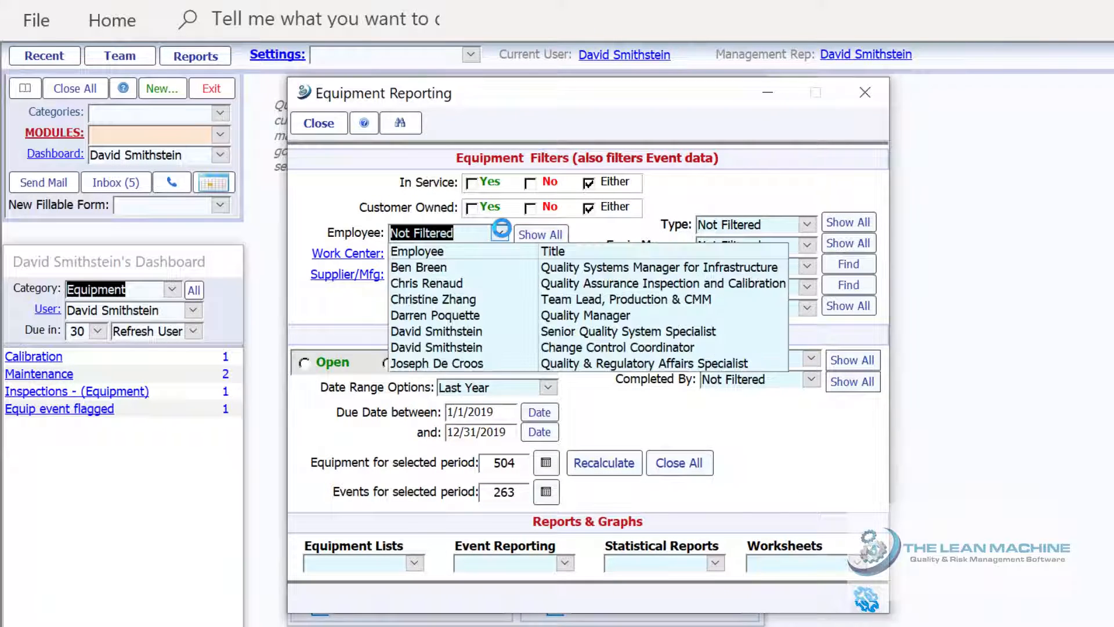
{"action": "left_click", "coordinate": [494, 284]}
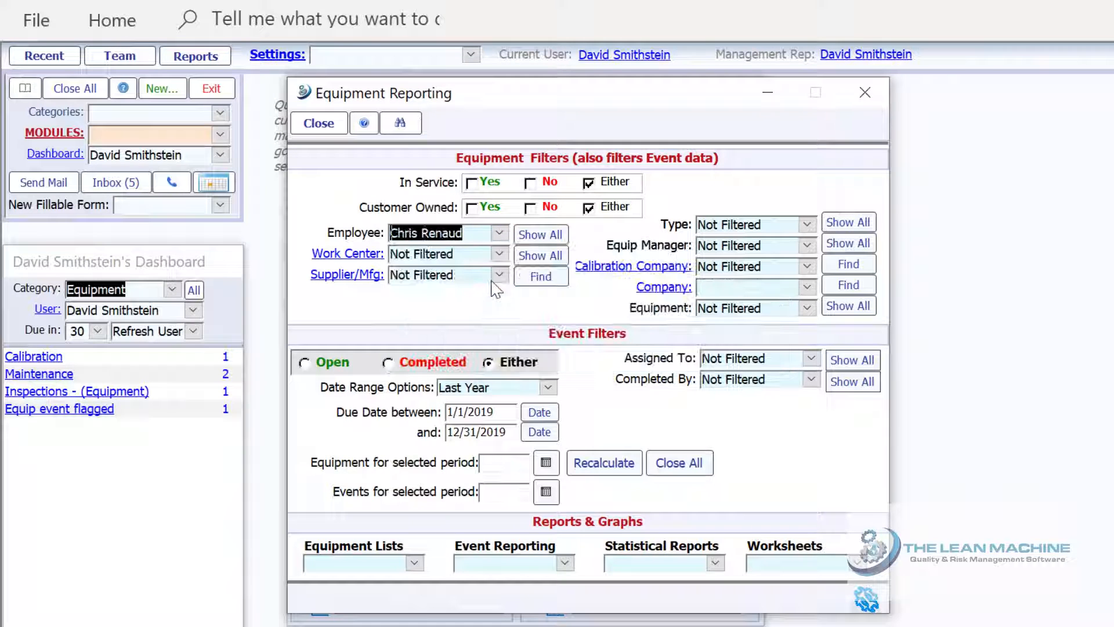
Switch the Employee filter to a different employee and set the end of the event due date range to 30-Apr-19.
{"action": "left_click", "coordinate": [499, 232]}
{"action": "left_click", "coordinate": [489, 316]}
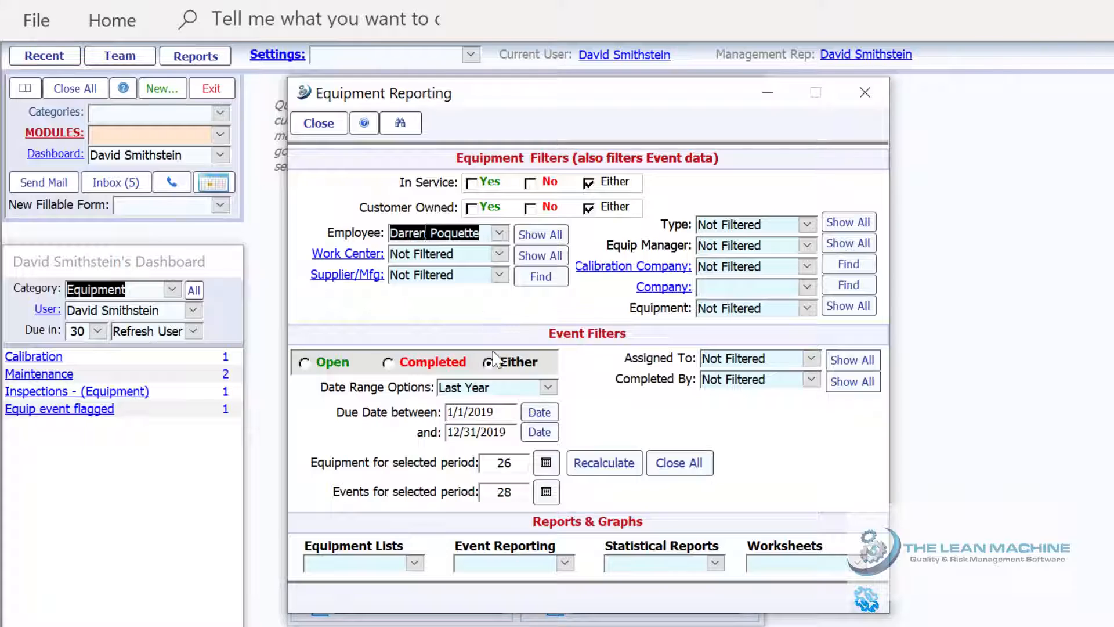
{"action": "left_click", "coordinate": [461, 432]}
{"action": "left_click", "coordinate": [527, 431]}
{"action": "left_click", "coordinate": [332, 454]}
{"action": "left_click", "coordinate": [332, 455]}
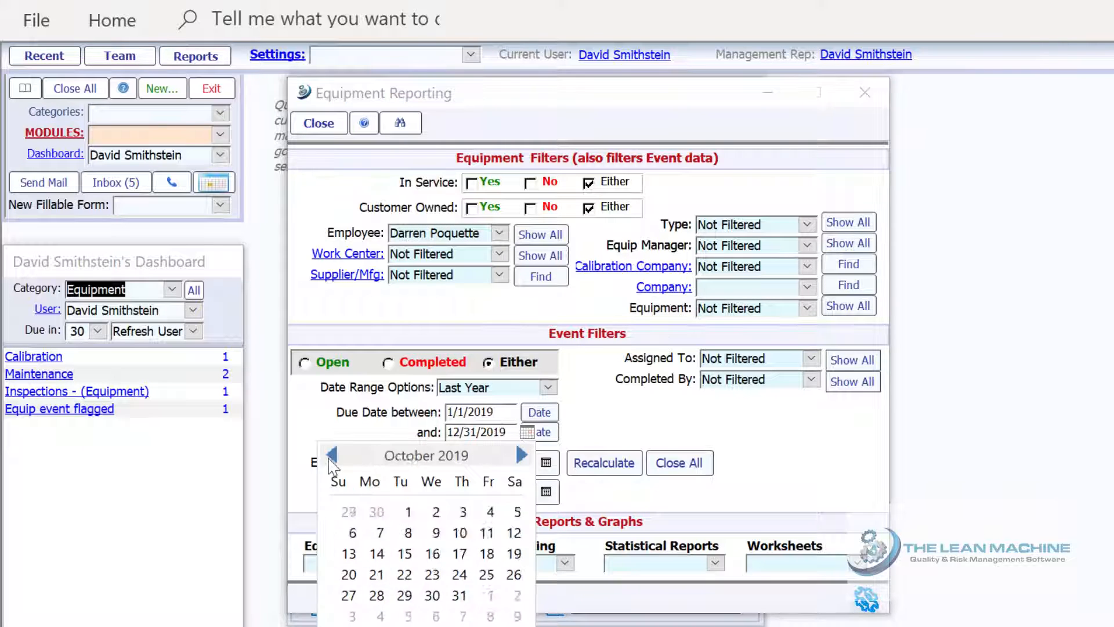
{"action": "left_click", "coordinate": [331, 455]}
{"action": "left_click", "coordinate": [332, 455]}
{"action": "left_click", "coordinate": [332, 455]}
{"action": "left_click", "coordinate": [332, 455]}
{"action": "left_click", "coordinate": [331, 455]}
{"action": "left_click", "coordinate": [332, 455]}
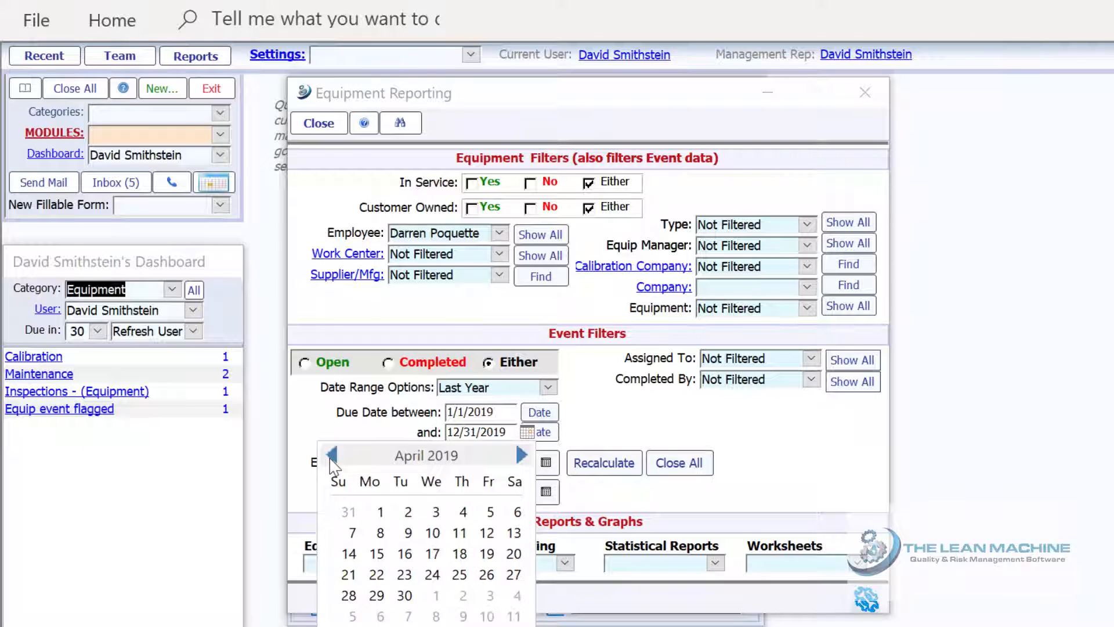
{"action": "left_click", "coordinate": [404, 595]}
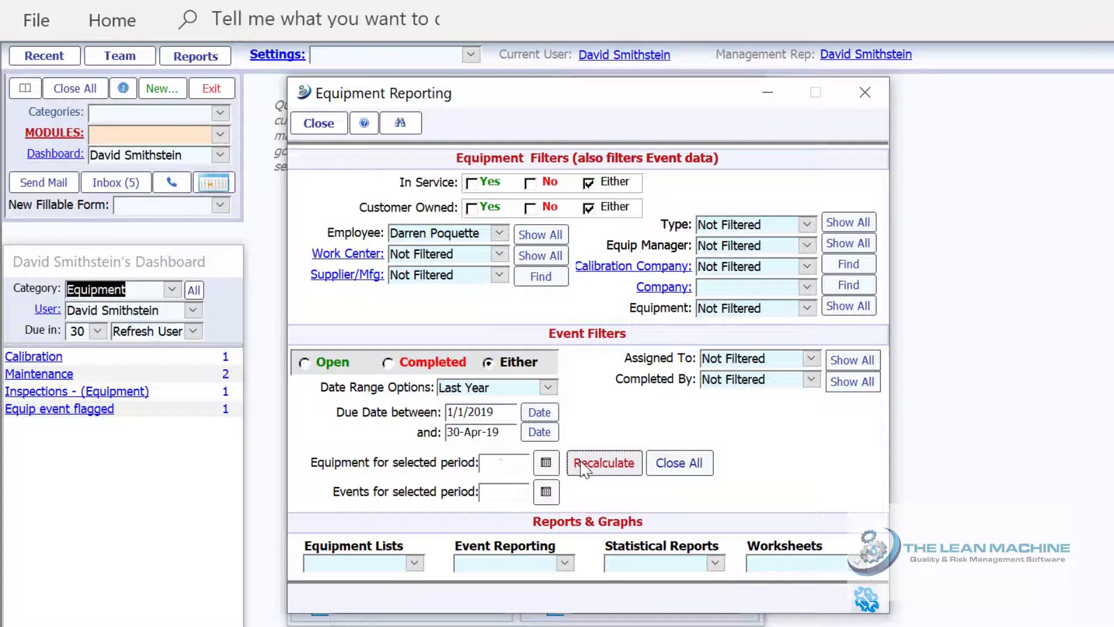
Generate the On Time Completion of Events by Month statistical report using the default printer.
{"action": "left_click", "coordinate": [715, 563]}
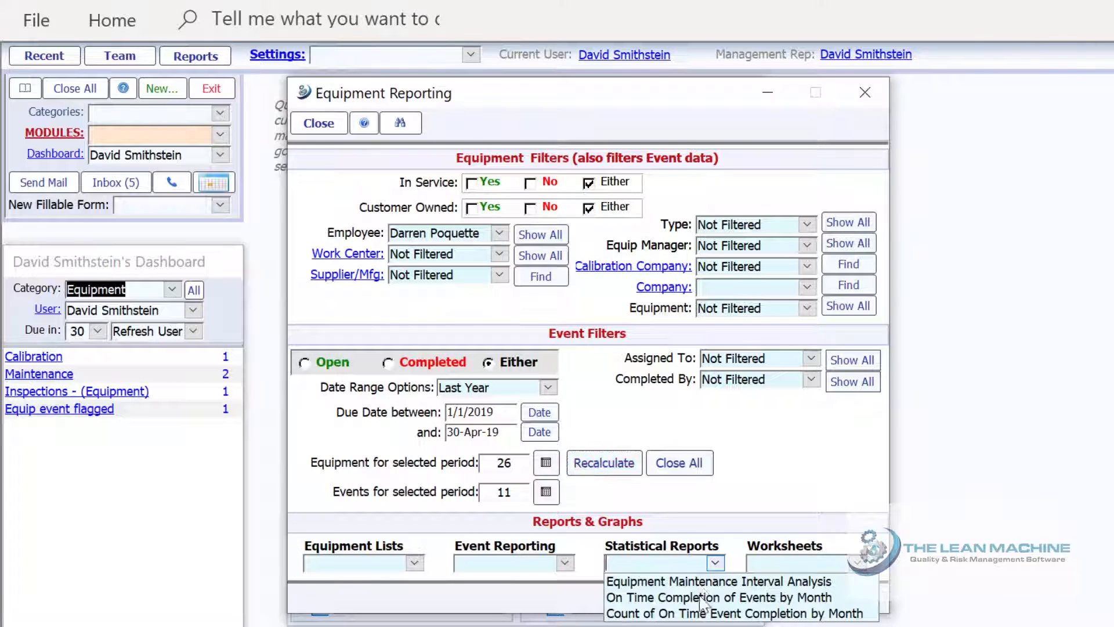
{"action": "left_click", "coordinate": [702, 599]}
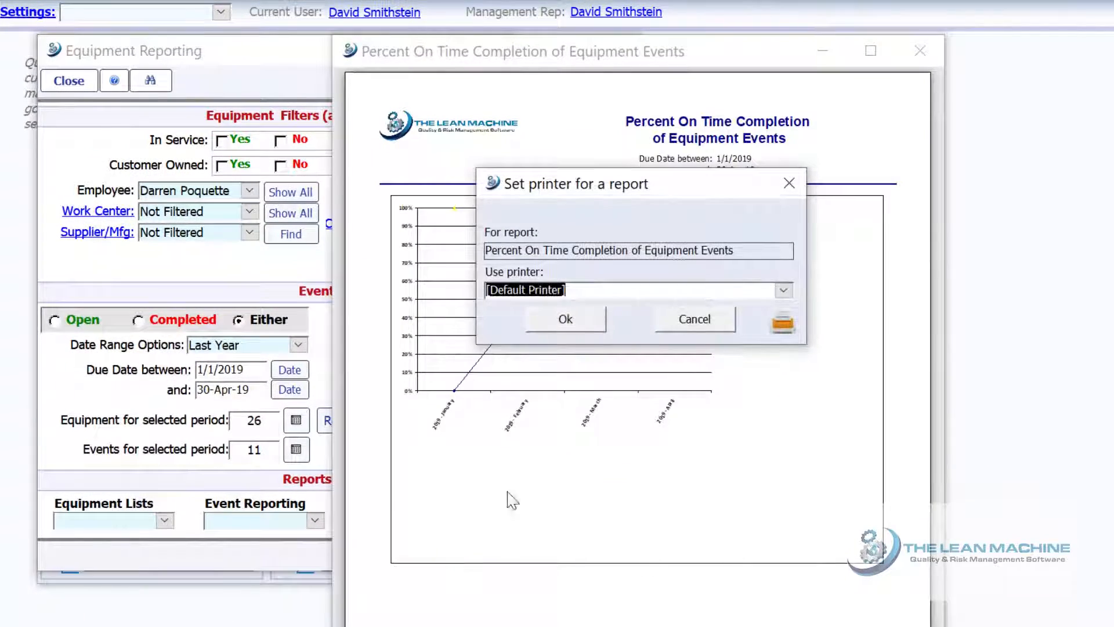
{"action": "left_click", "coordinate": [551, 319]}
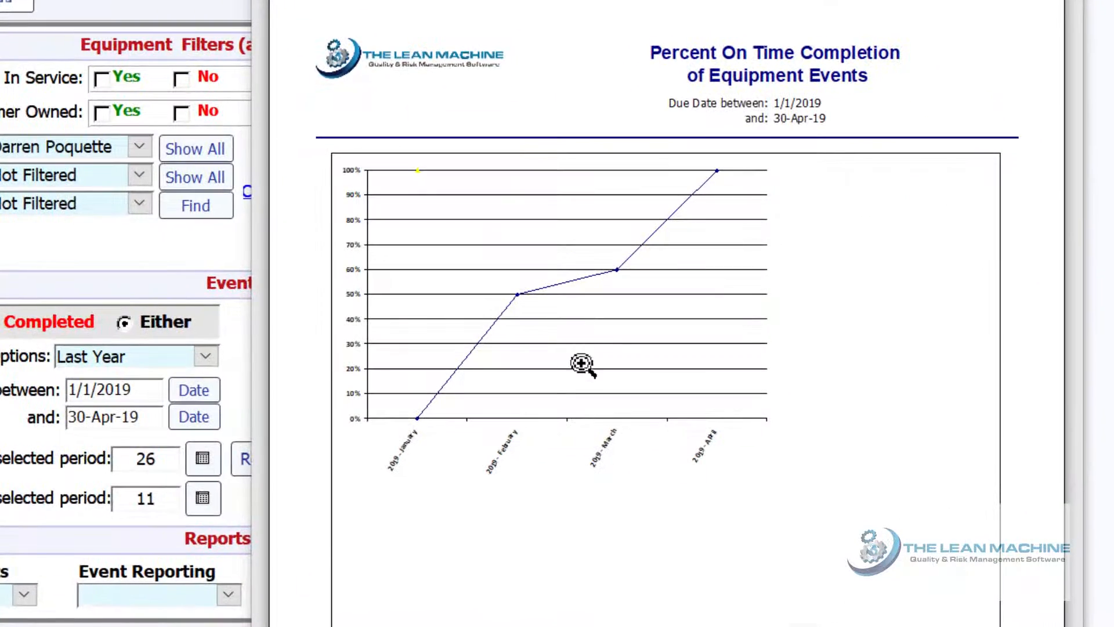